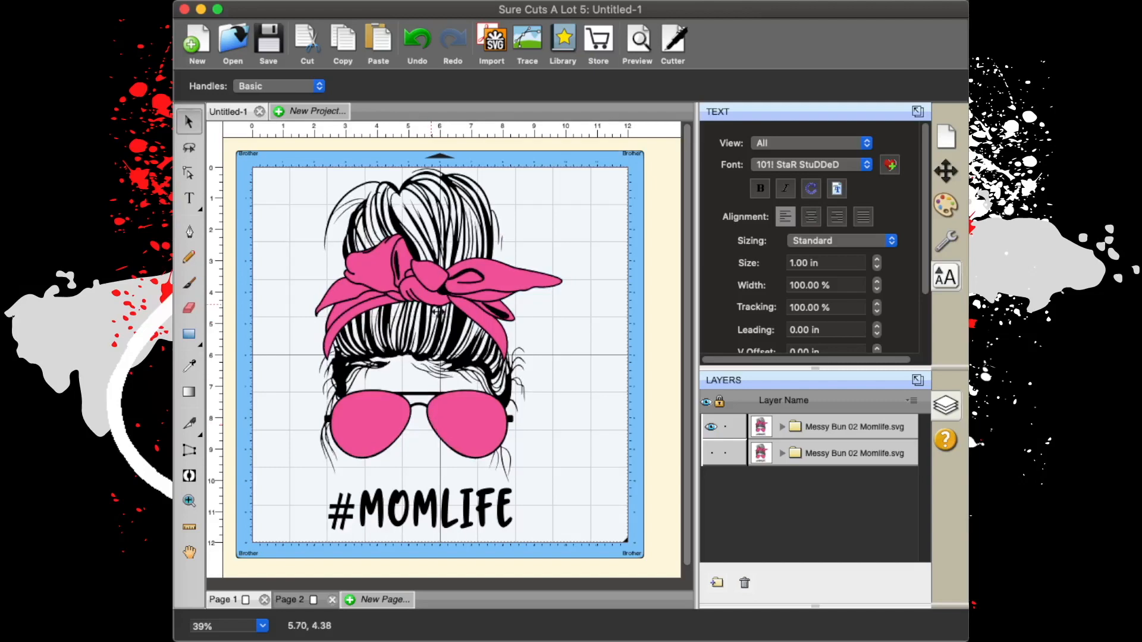
Expand the visible Messy Bun 02 Momlife.svg group and select its pink sunglasses lens and bandana layers together.
click(444, 296)
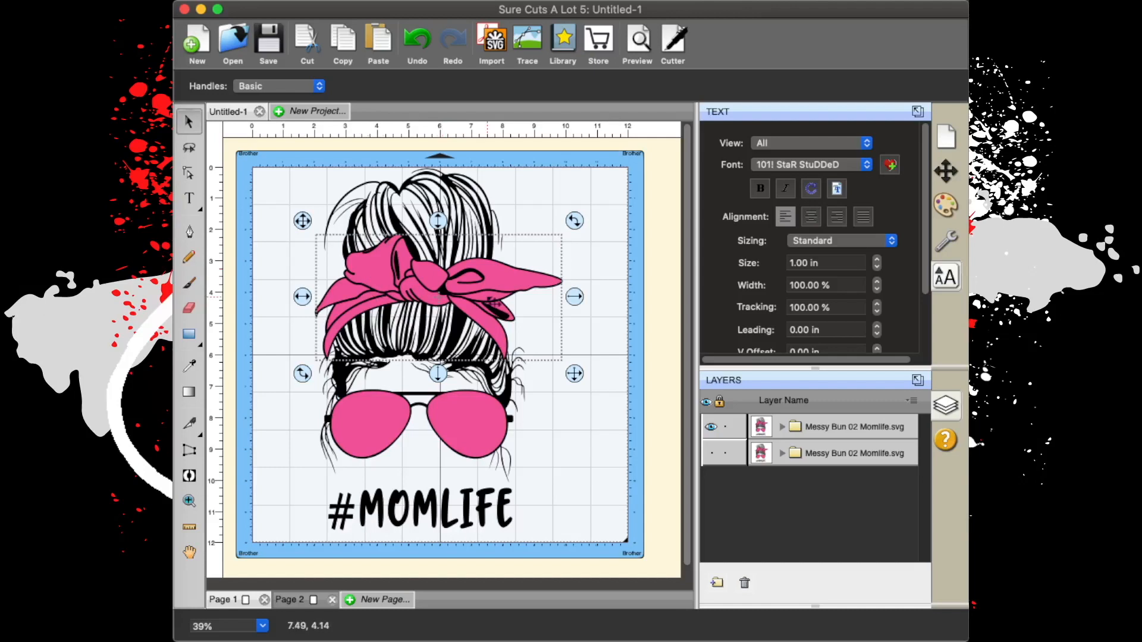
click(771, 424)
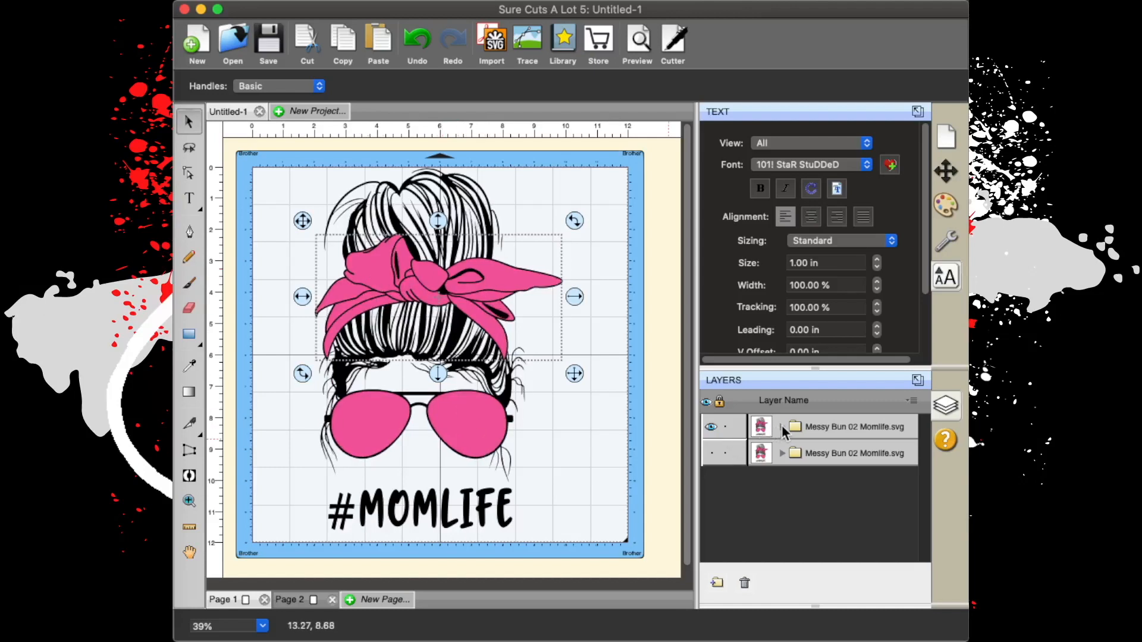
click(781, 427)
click(808, 469)
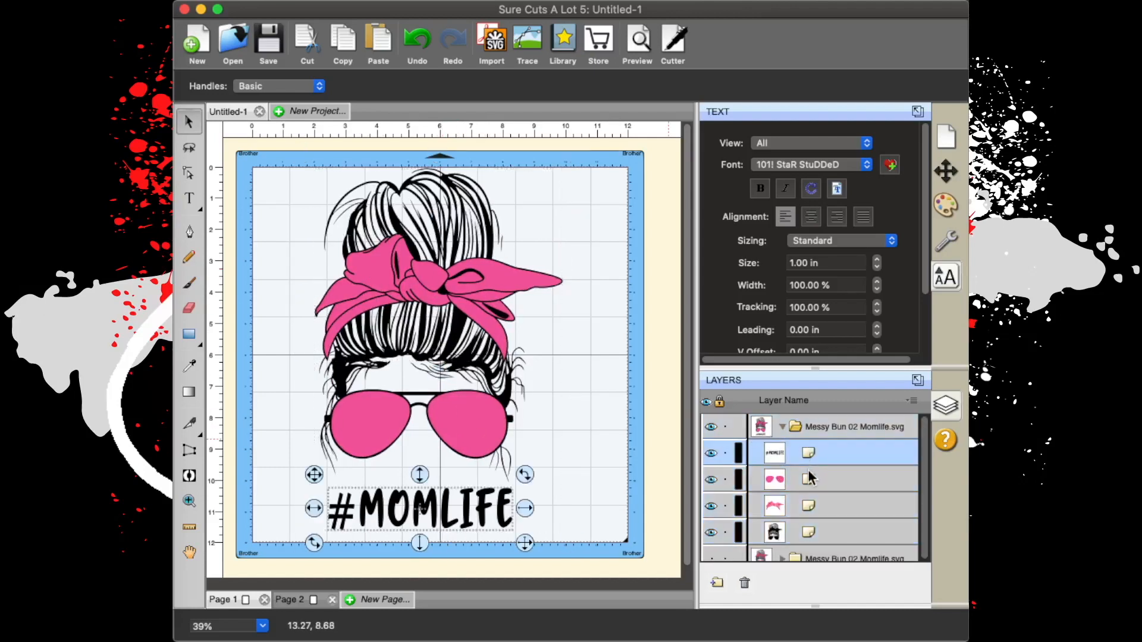
click(816, 483)
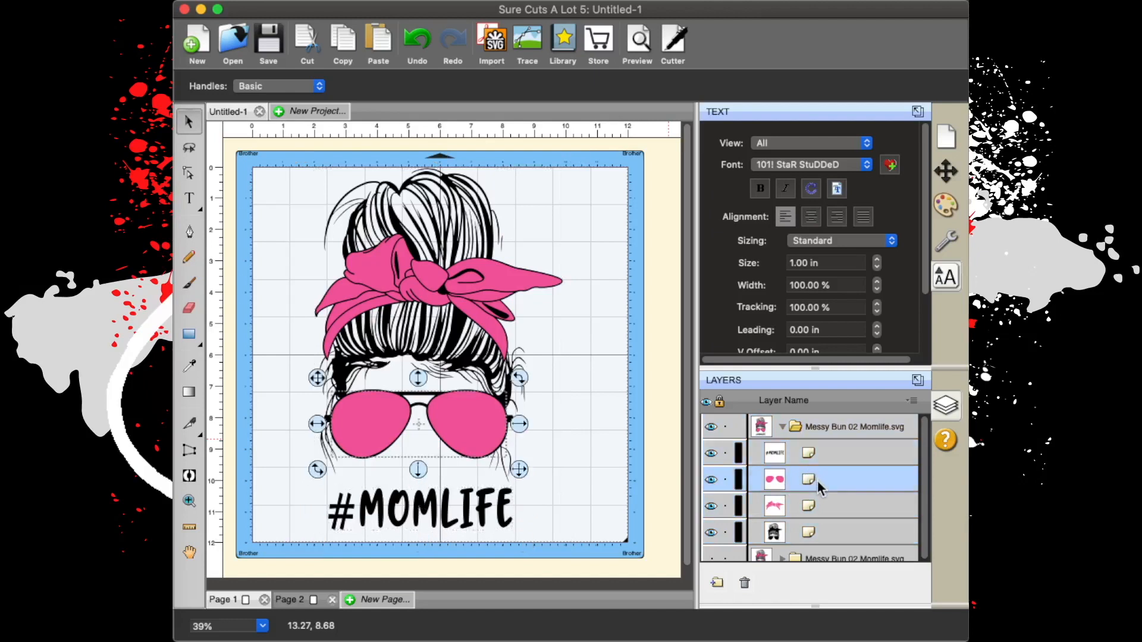
shift+click(818, 503)
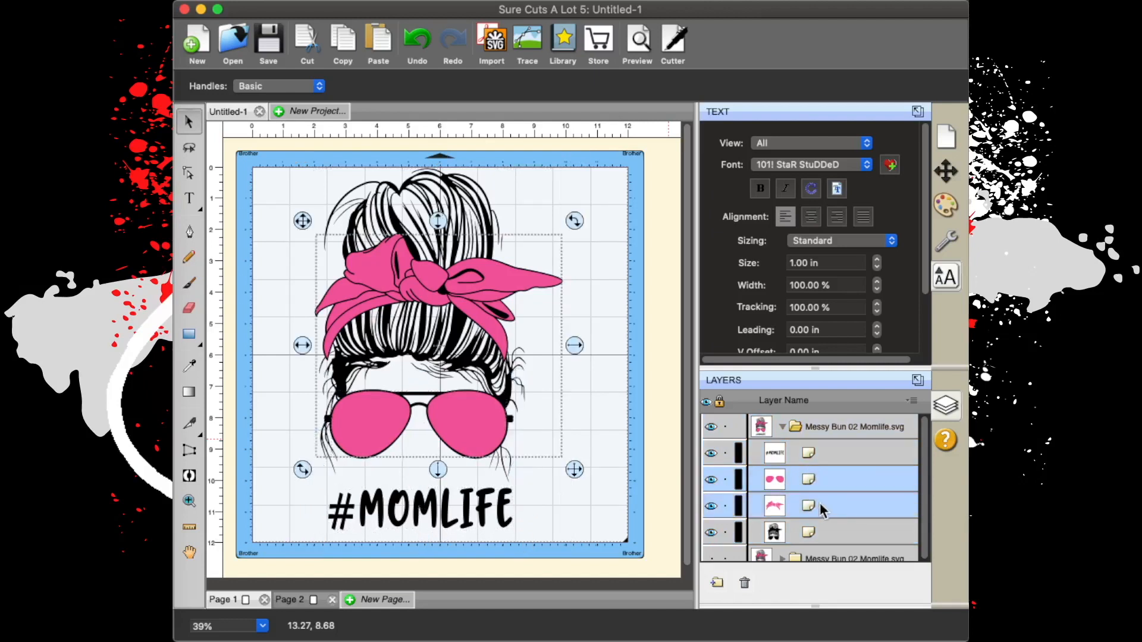
Hide the pink lens and bandana layers to view the black artwork beneath, and show both layers again.
click(714, 505)
click(711, 489)
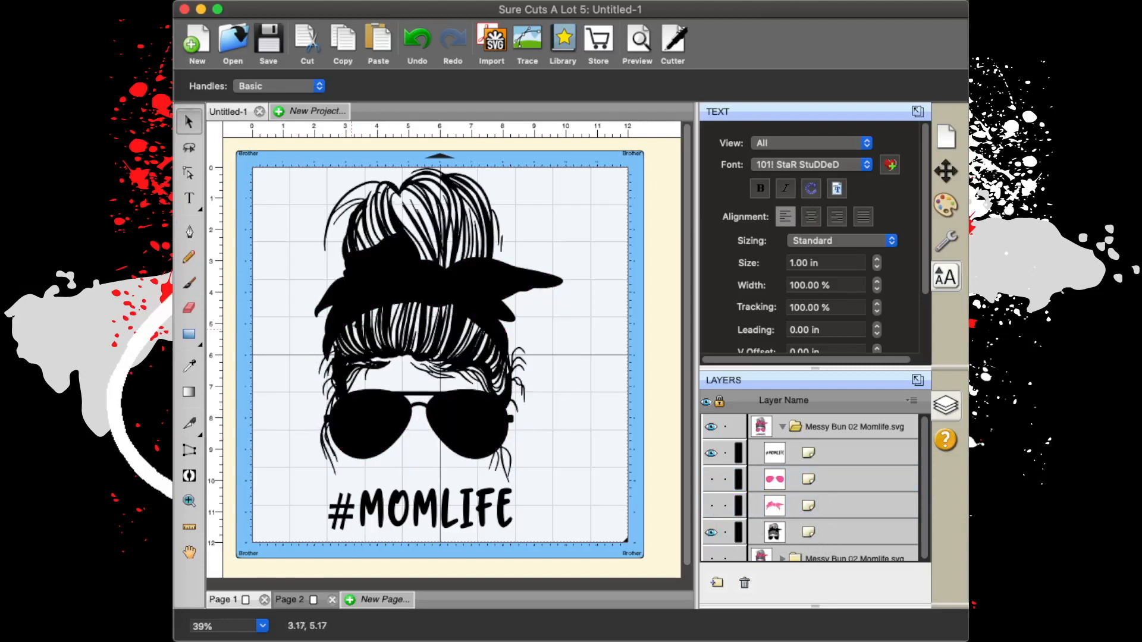
click(712, 505)
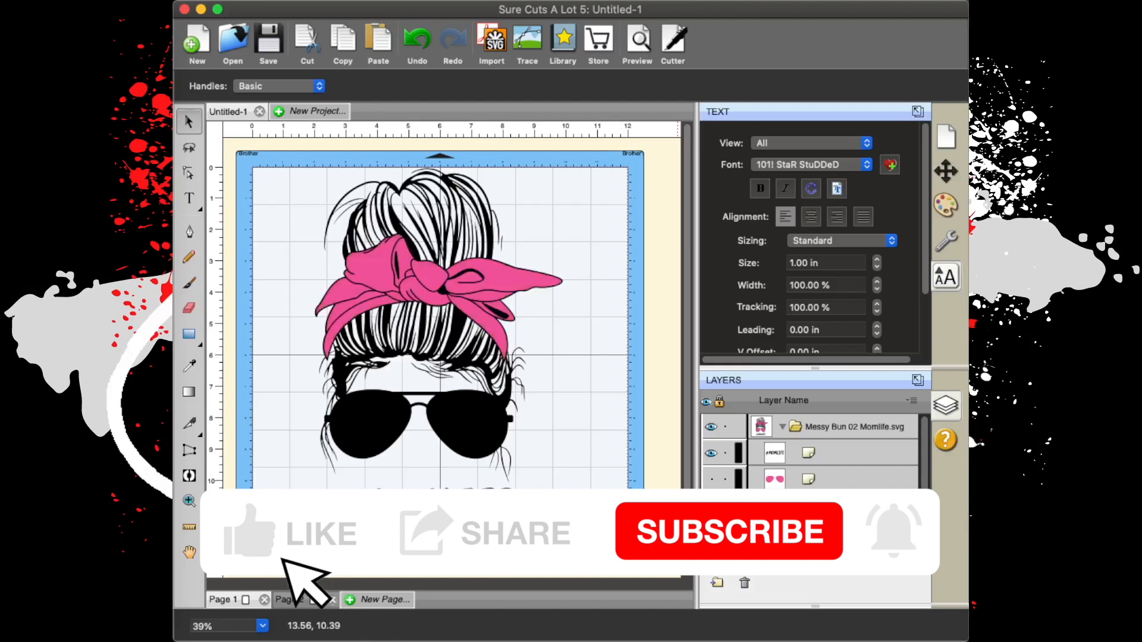
click(713, 477)
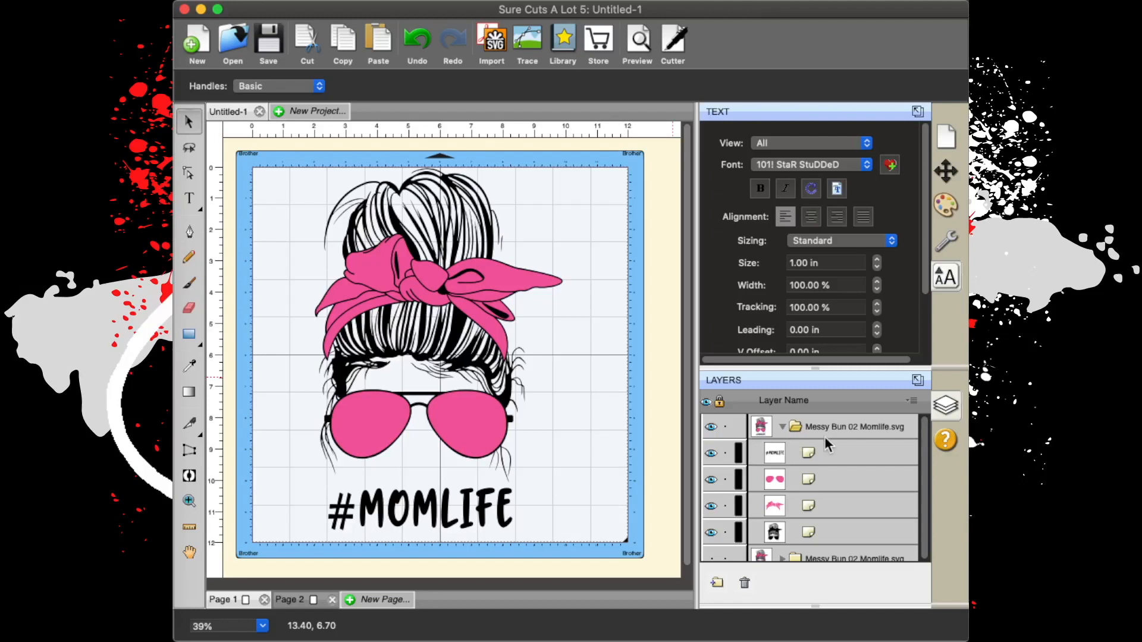
Start a pattern fill for the pink lens and bandana layers and browse the available pattern folders.
click(826, 480)
shift+click(826, 502)
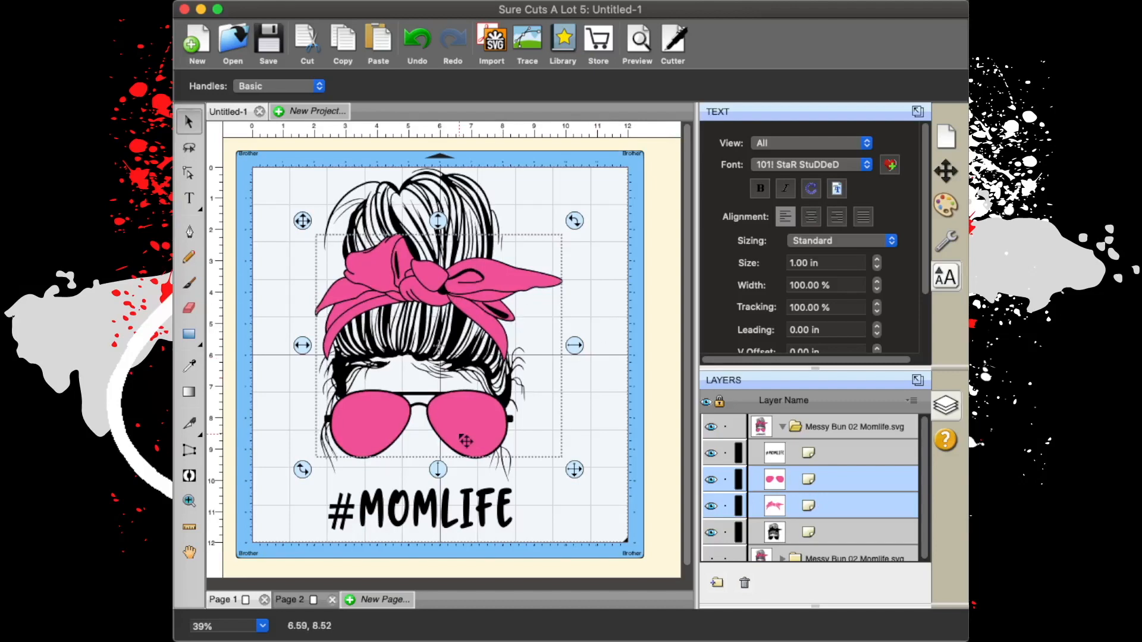
click(947, 205)
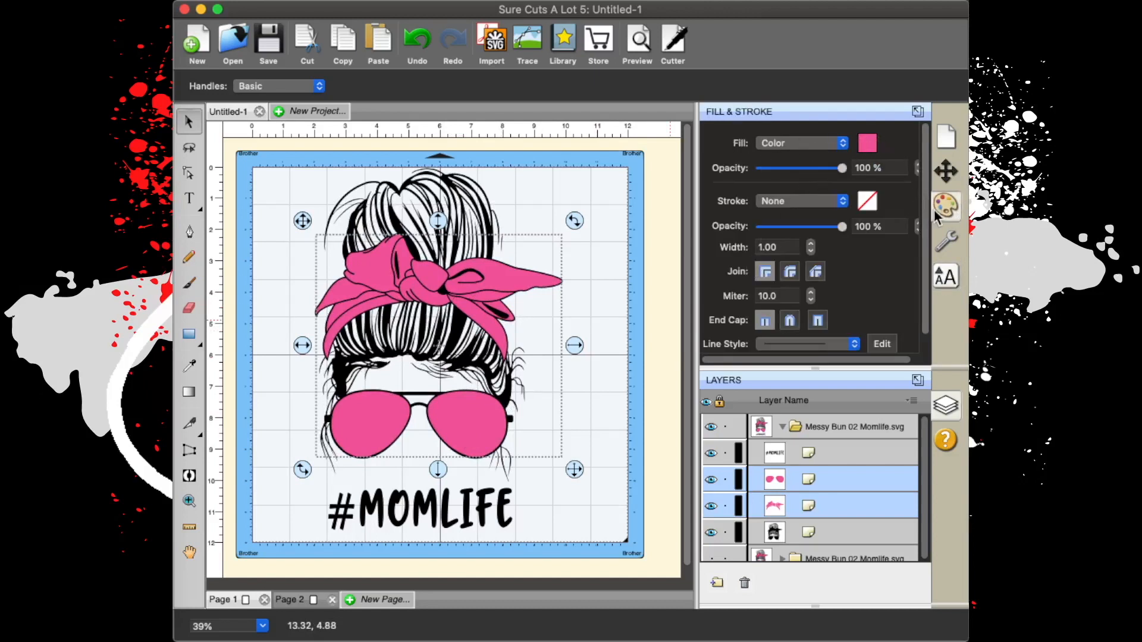
click(843, 147)
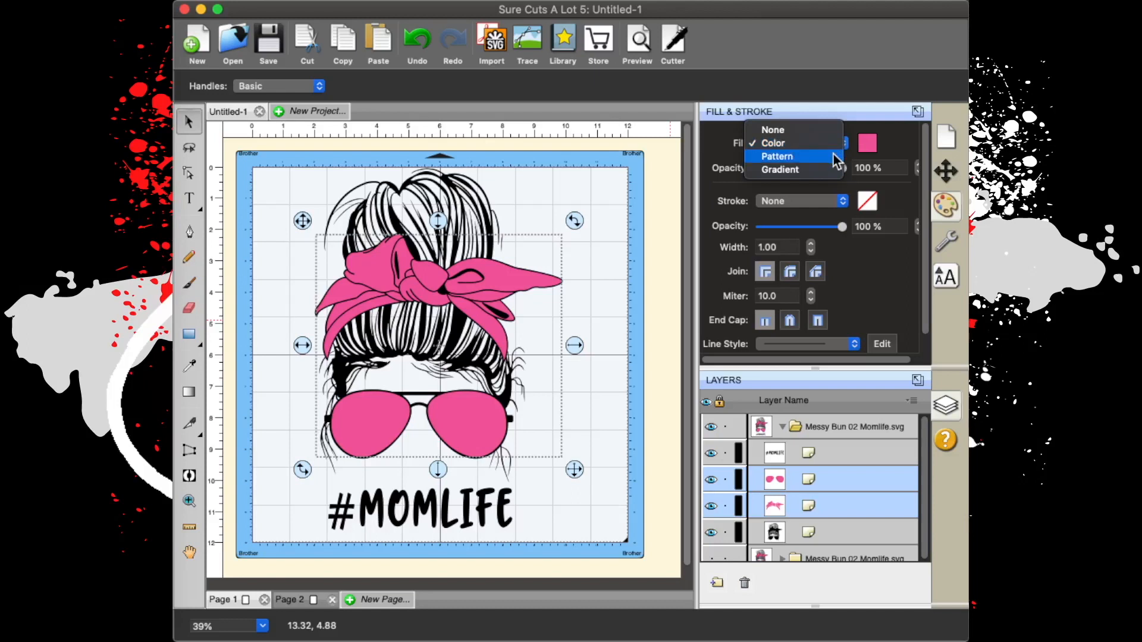
click(829, 159)
click(805, 215)
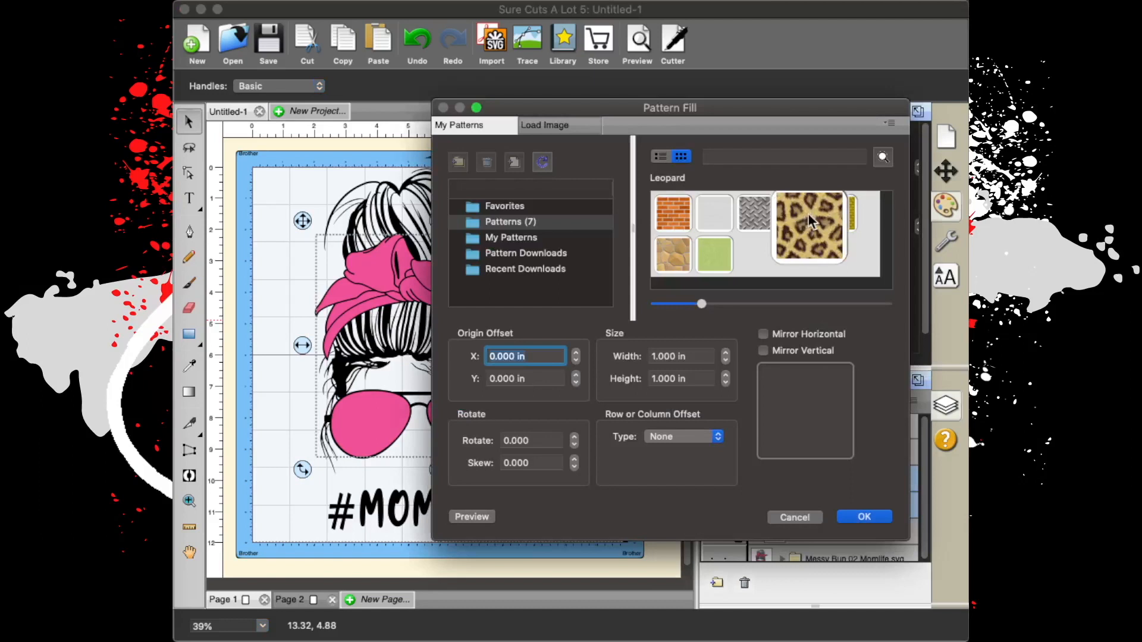
click(542, 269)
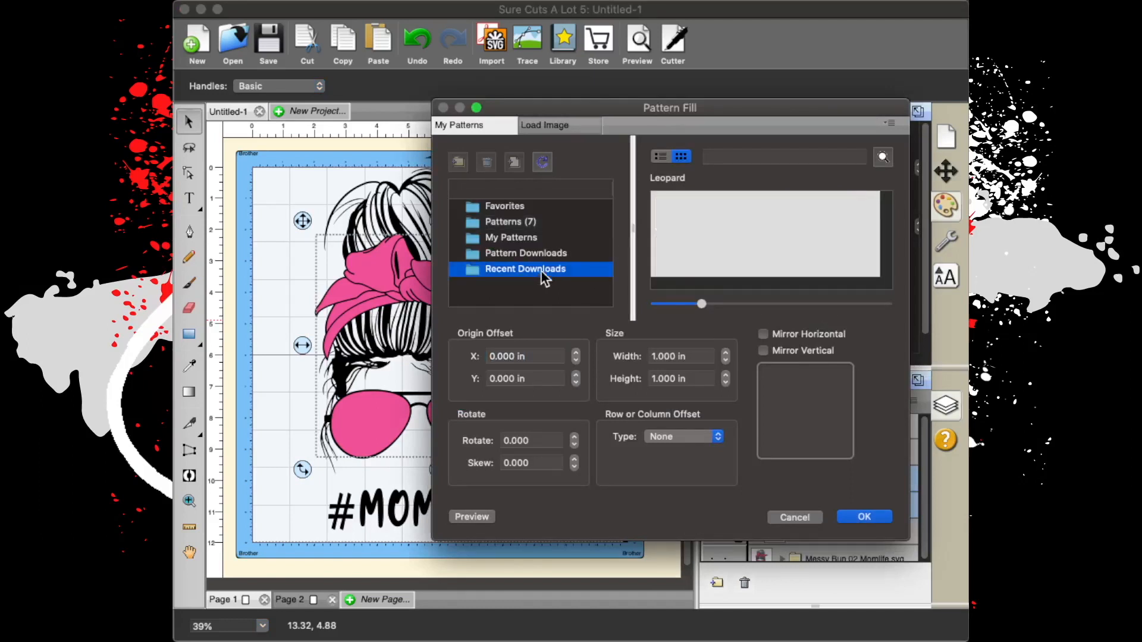
click(545, 255)
click(546, 226)
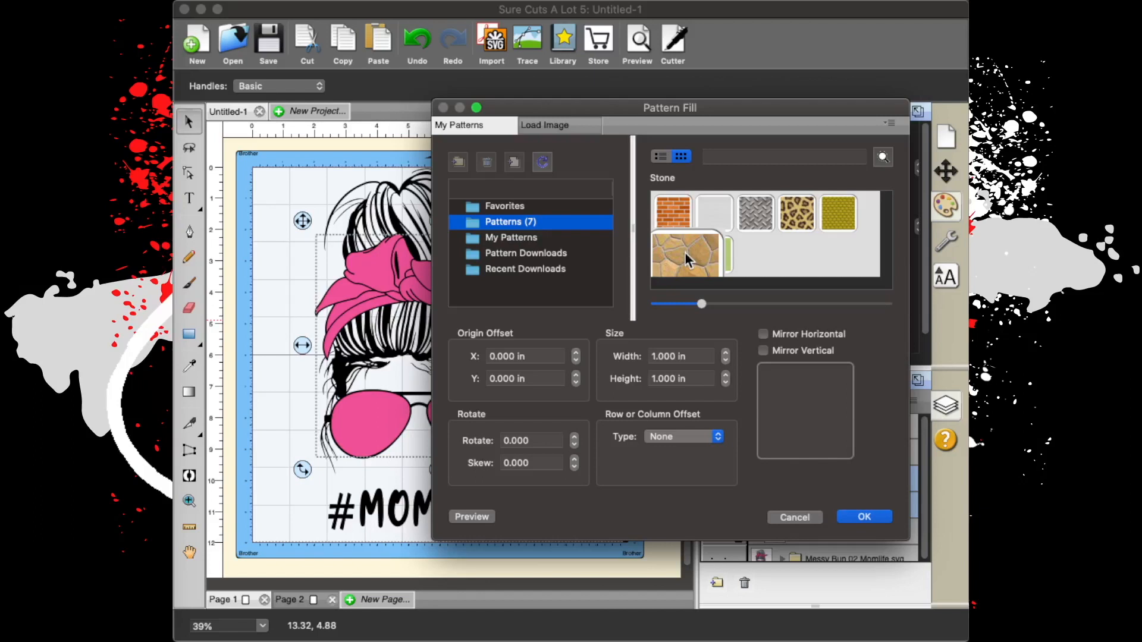
Preview the Brick pattern on the lenses and bandana, cancel the pattern fill and deselect the artwork.
click(678, 219)
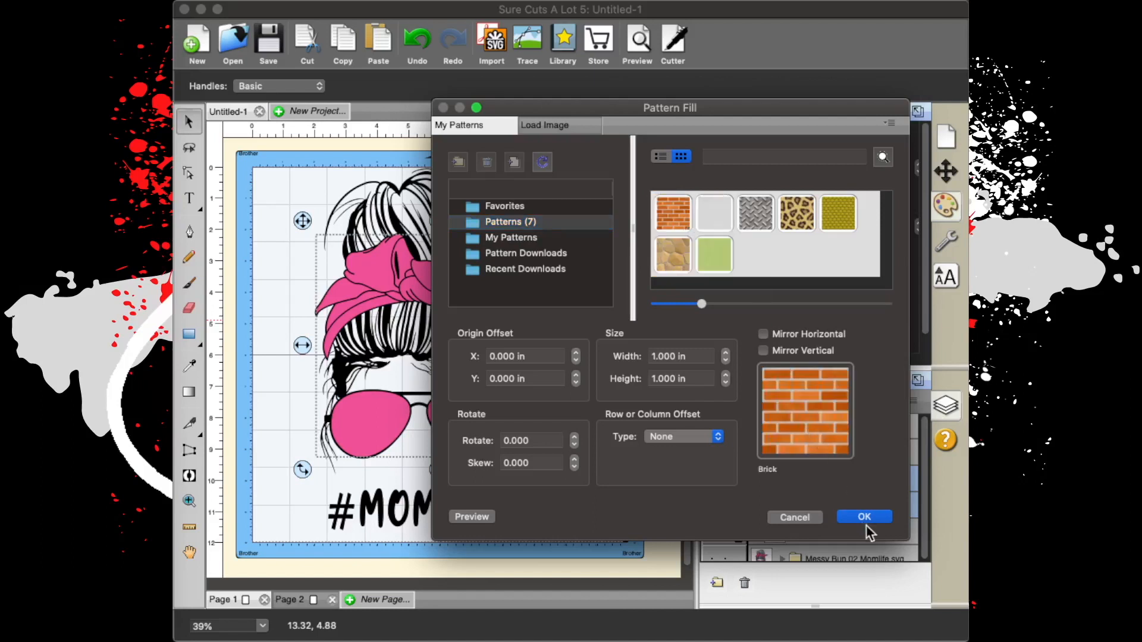
click(470, 516)
drag(552, 109, 695, 115)
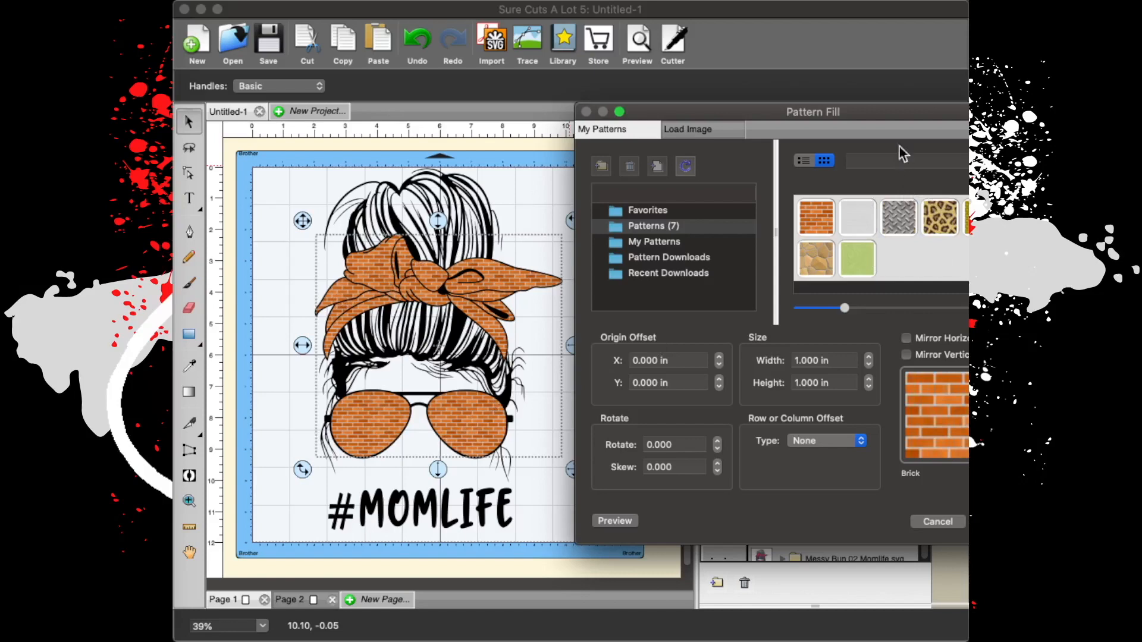
mouse_move(890, 110)
mouse_down()
mouse_move(877, 234)
mouse_move(878, 167)
mouse_up()
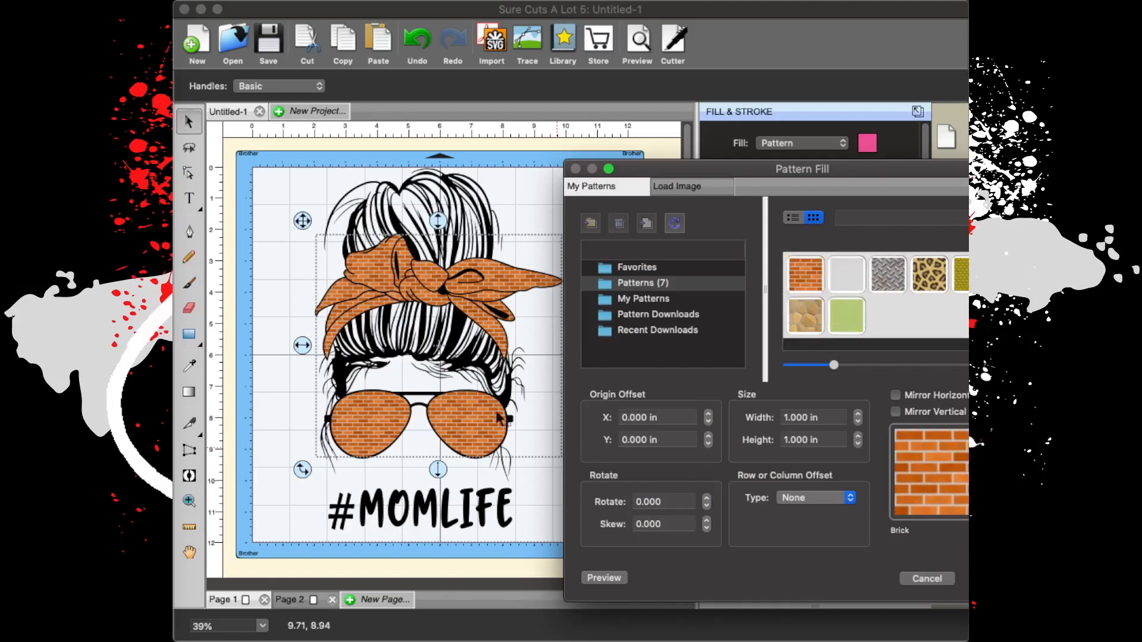
drag(759, 165, 556, 60)
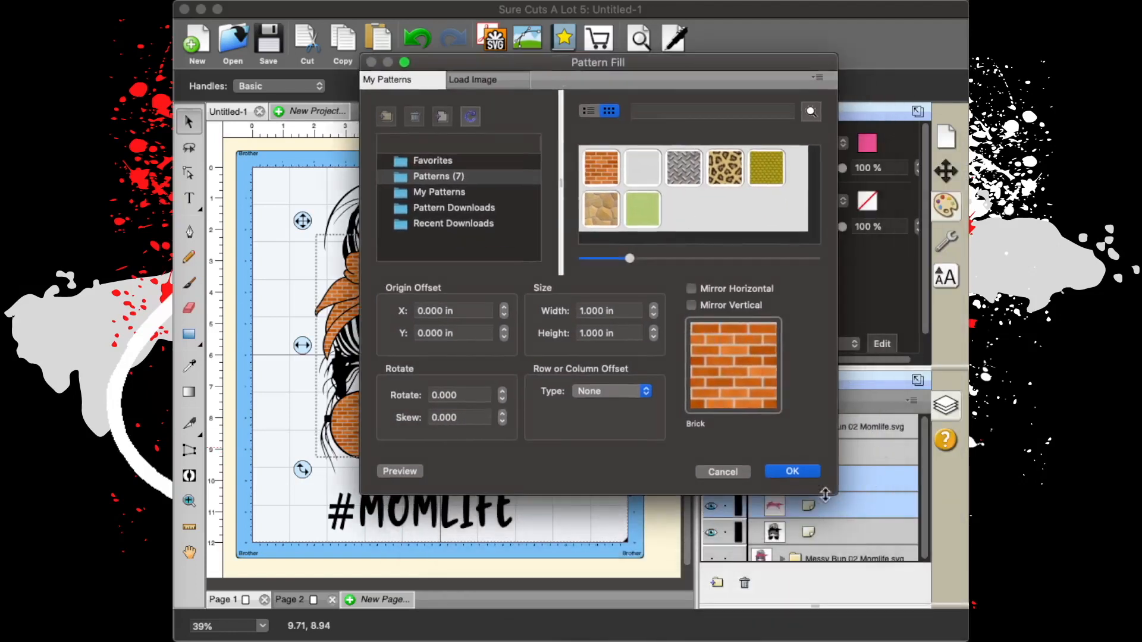
click(723, 472)
click(578, 403)
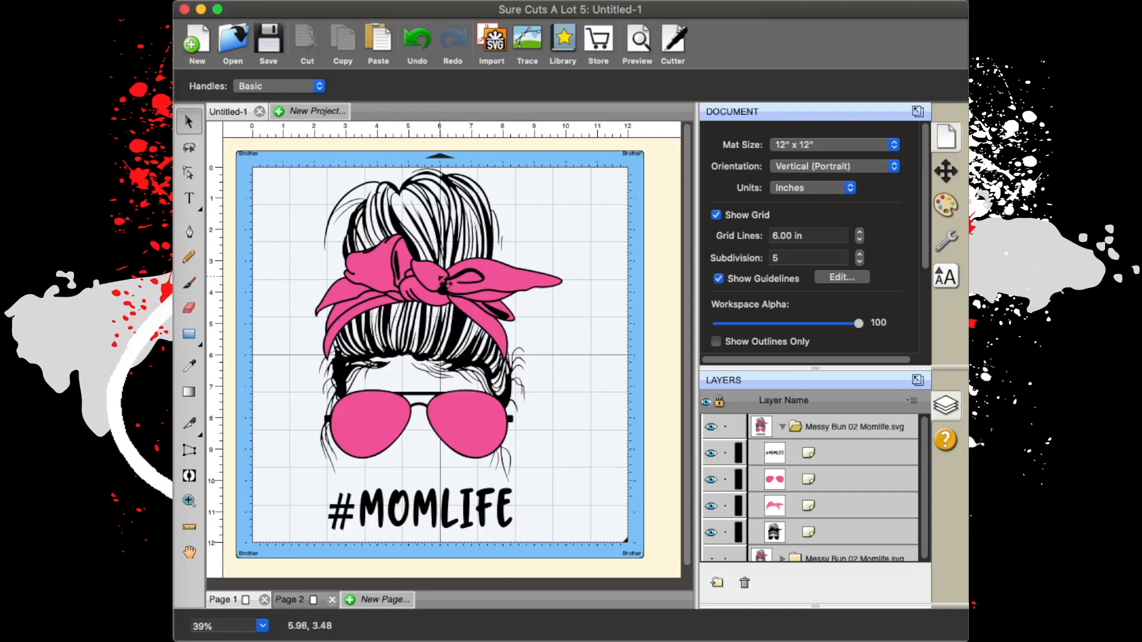
Duplicate the pink sunglasses lenses in place and move the copy out of the artwork group to the top of the layer stack.
click(441, 281)
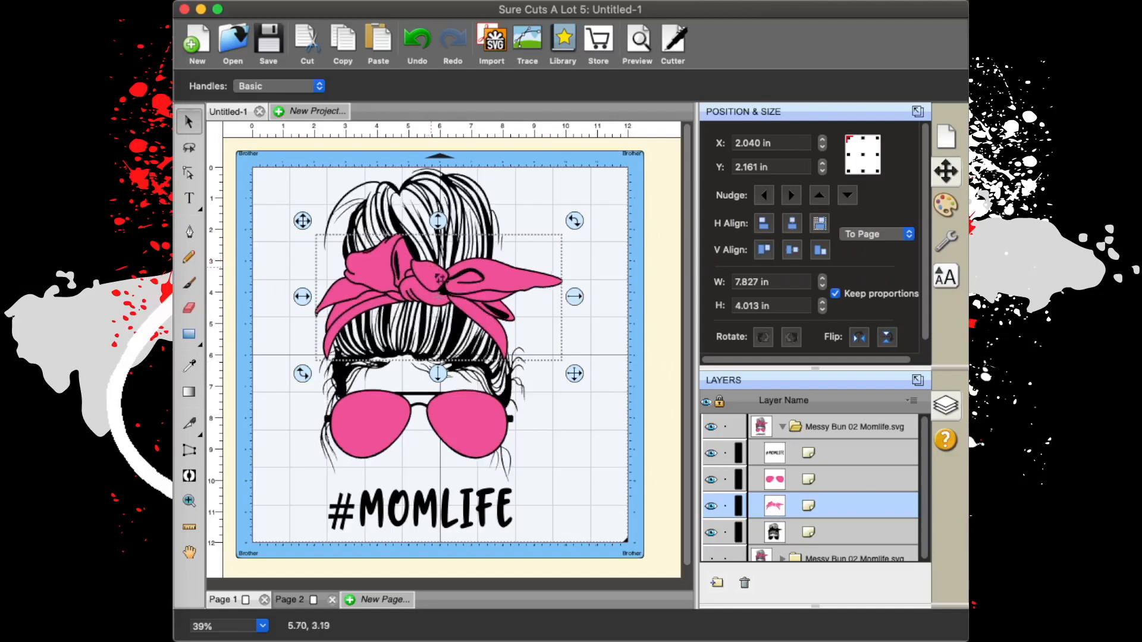
click(471, 436)
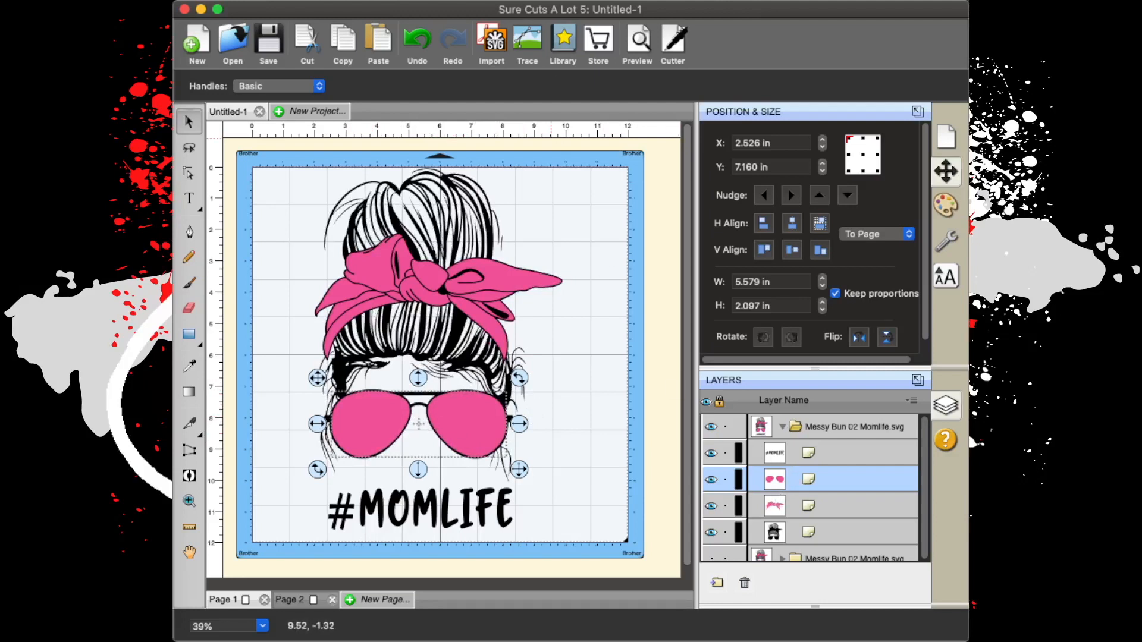
click(474, 1)
click(501, 25)
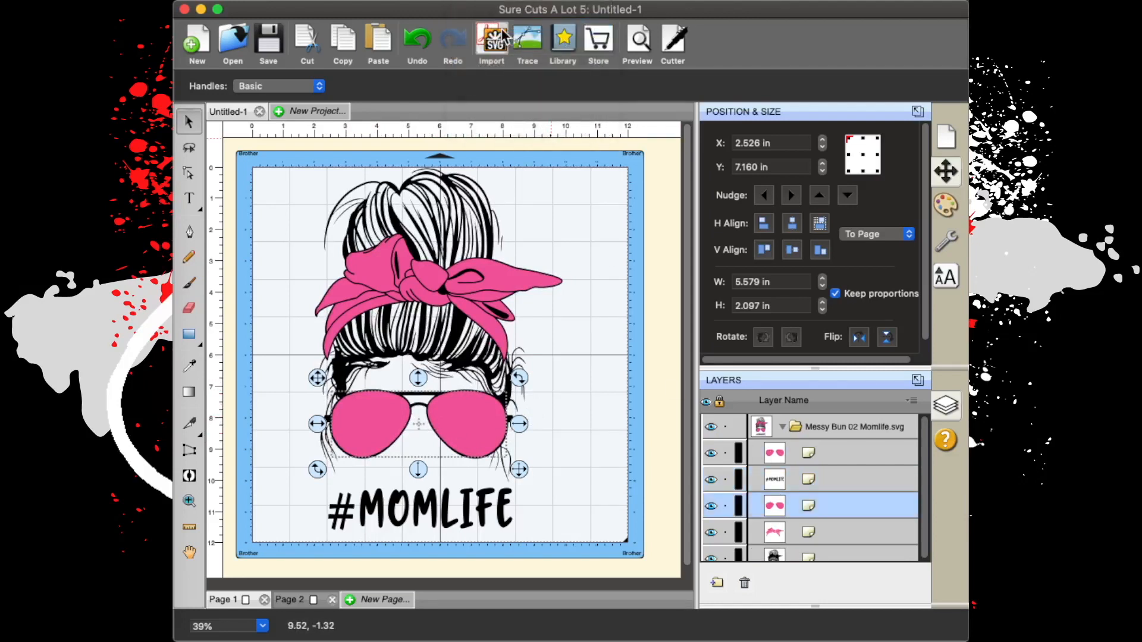
drag(809, 454, 815, 407)
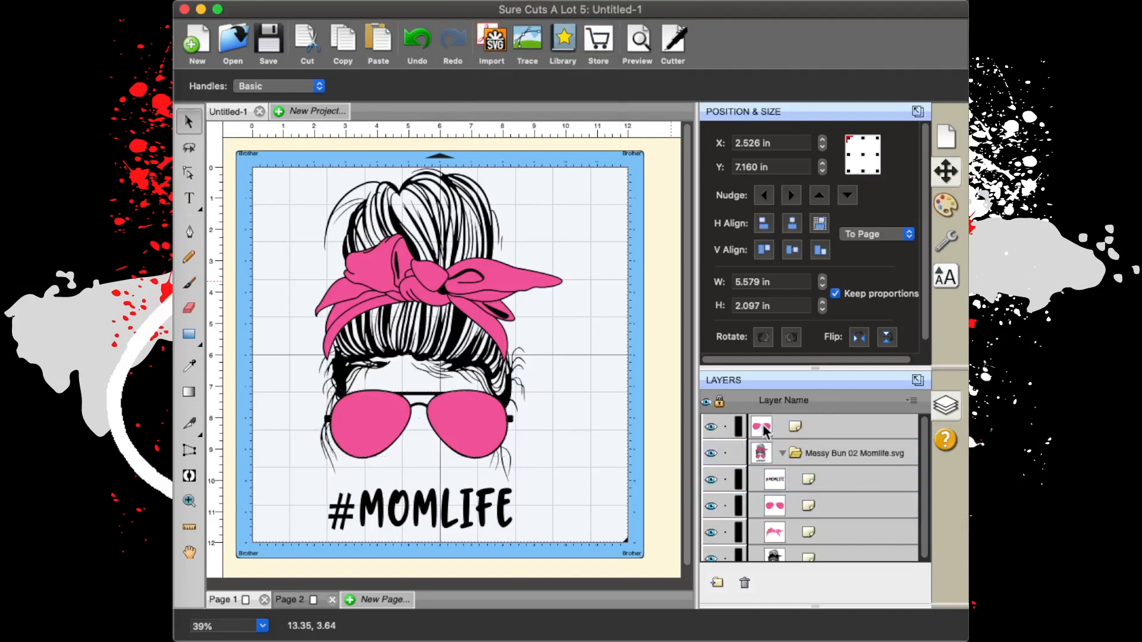
Inspect the copied lenses with the artwork group hidden, restore the group's visibility and collapse it.
click(711, 454)
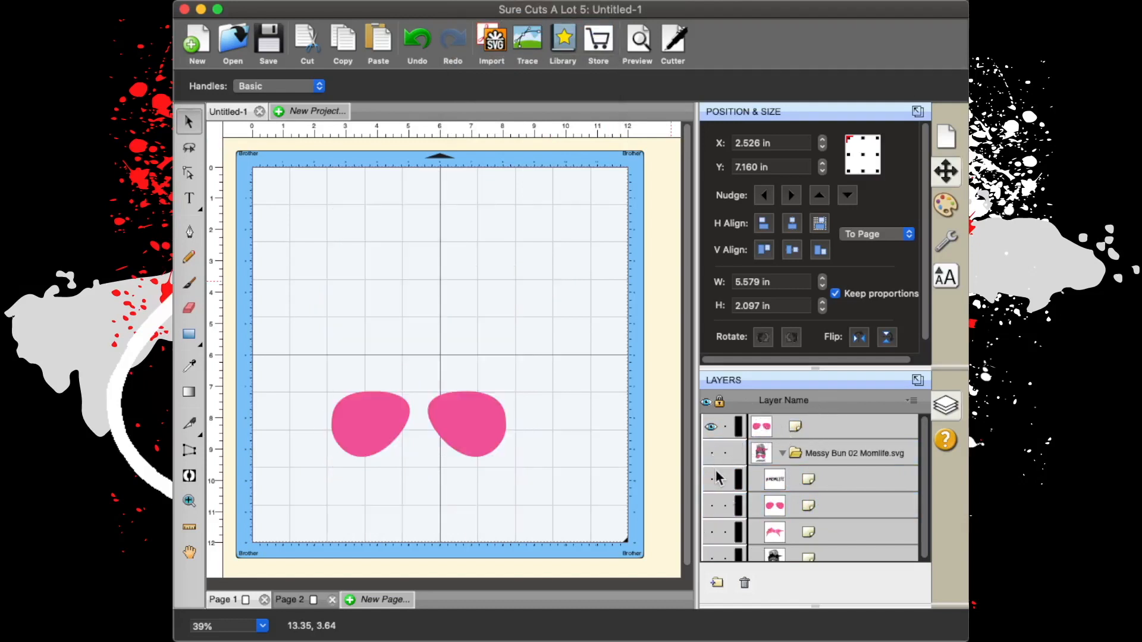
click(808, 427)
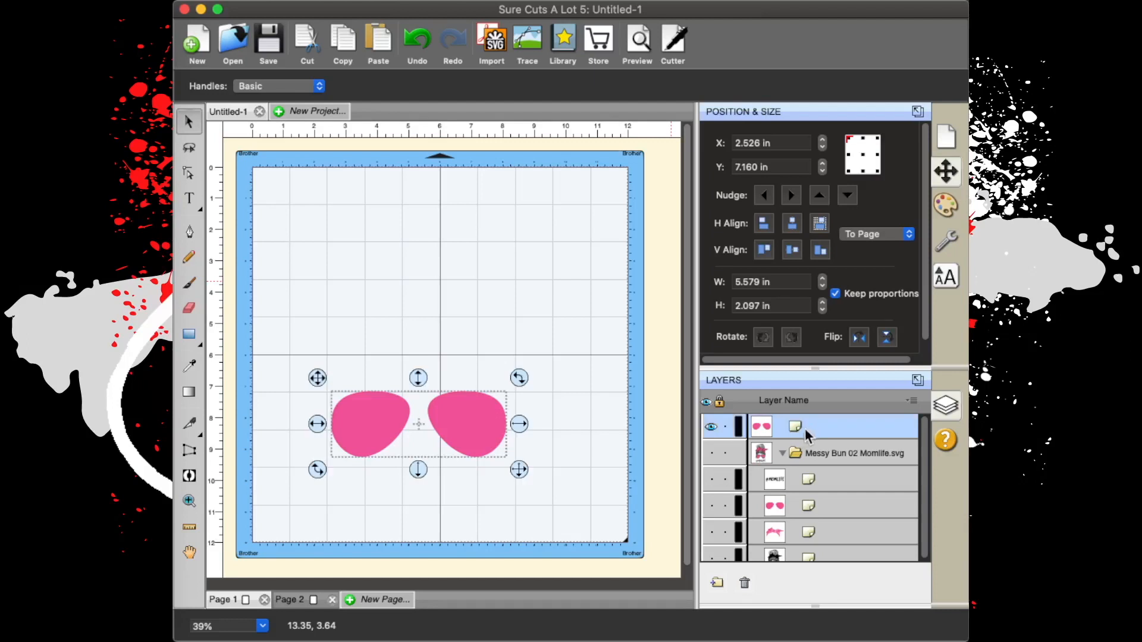
click(714, 453)
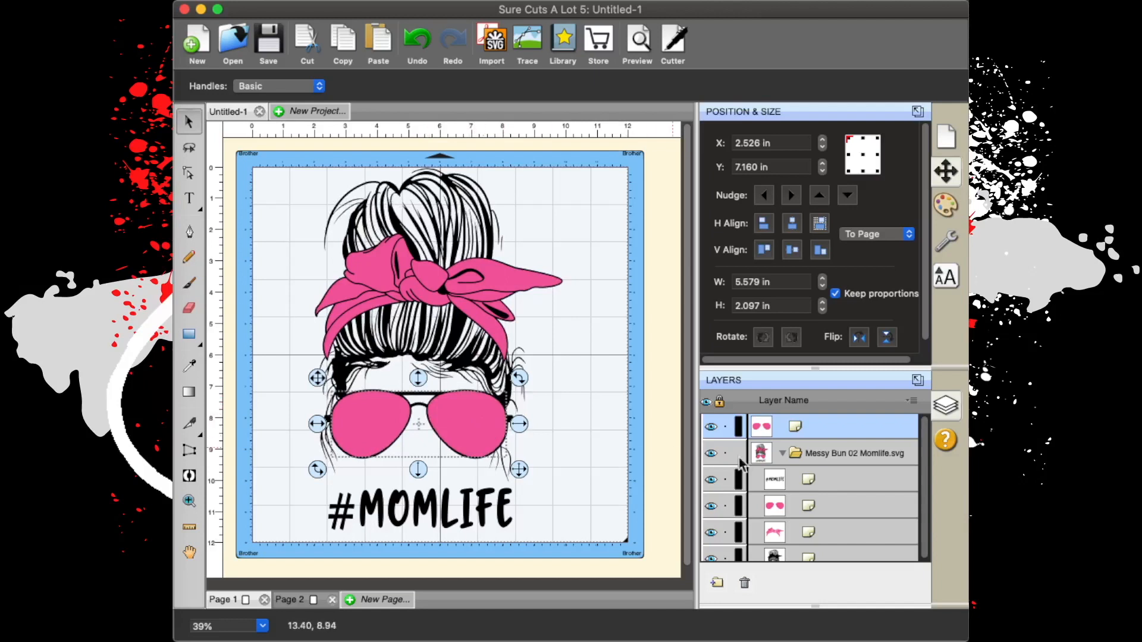
click(777, 452)
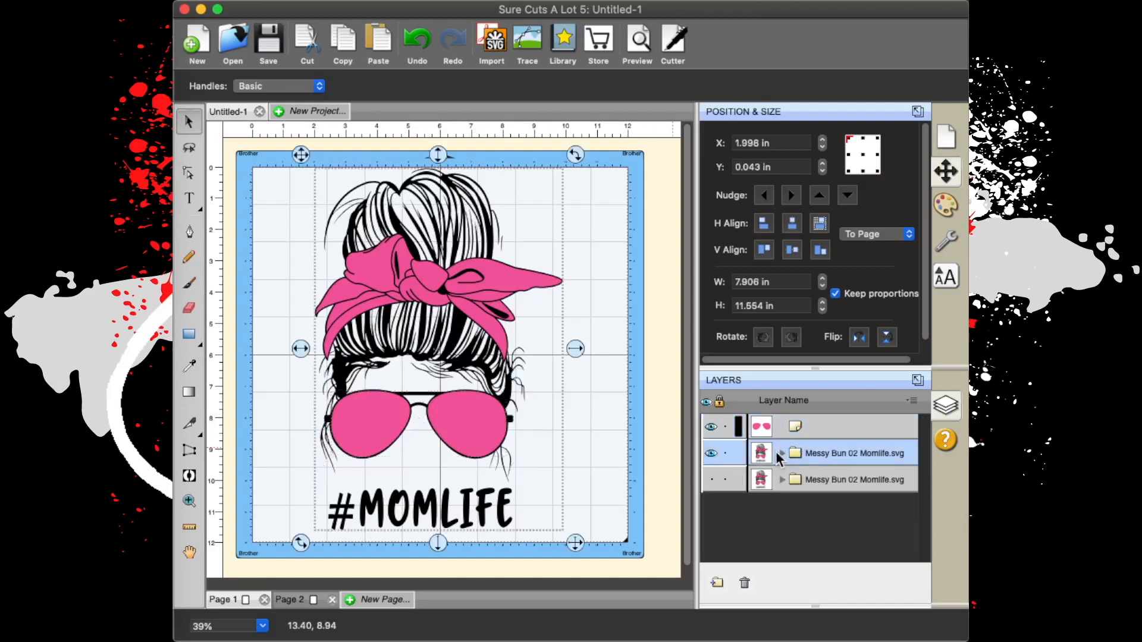
click(845, 430)
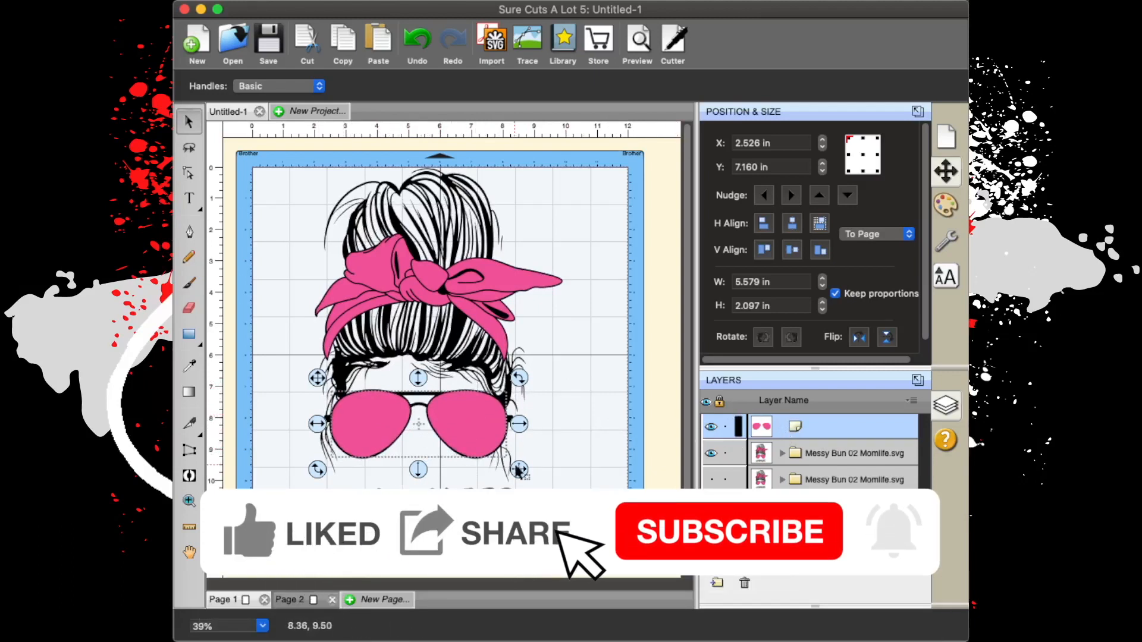
Open the Rhinestones settings for the copied sunglasses lenses.
click(262, 626)
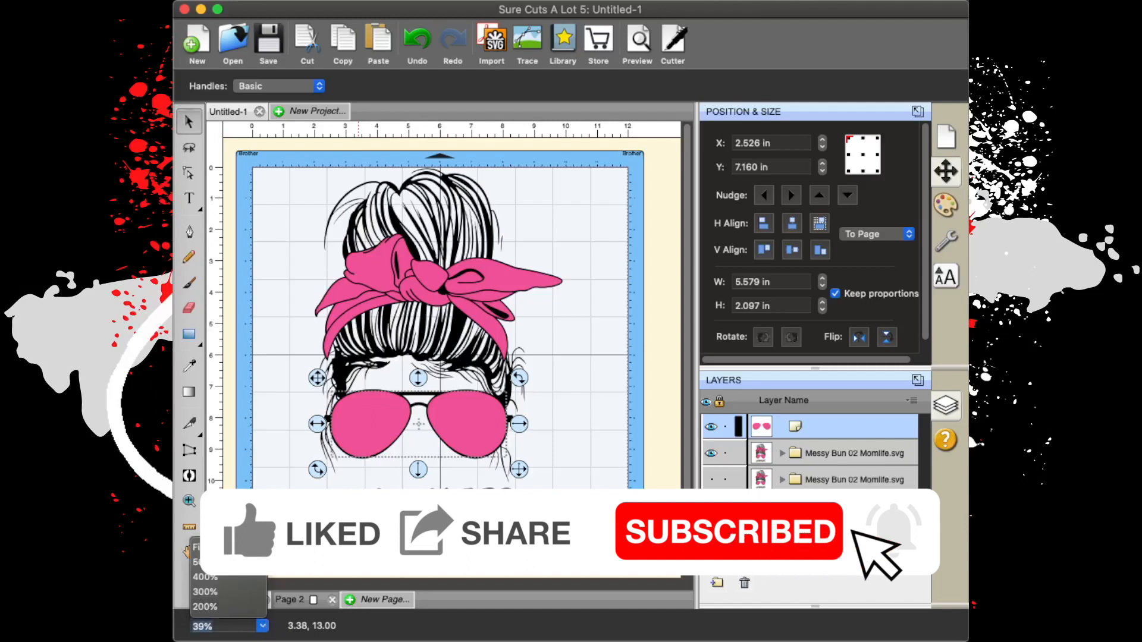
scroll(226, 583, down, 3)
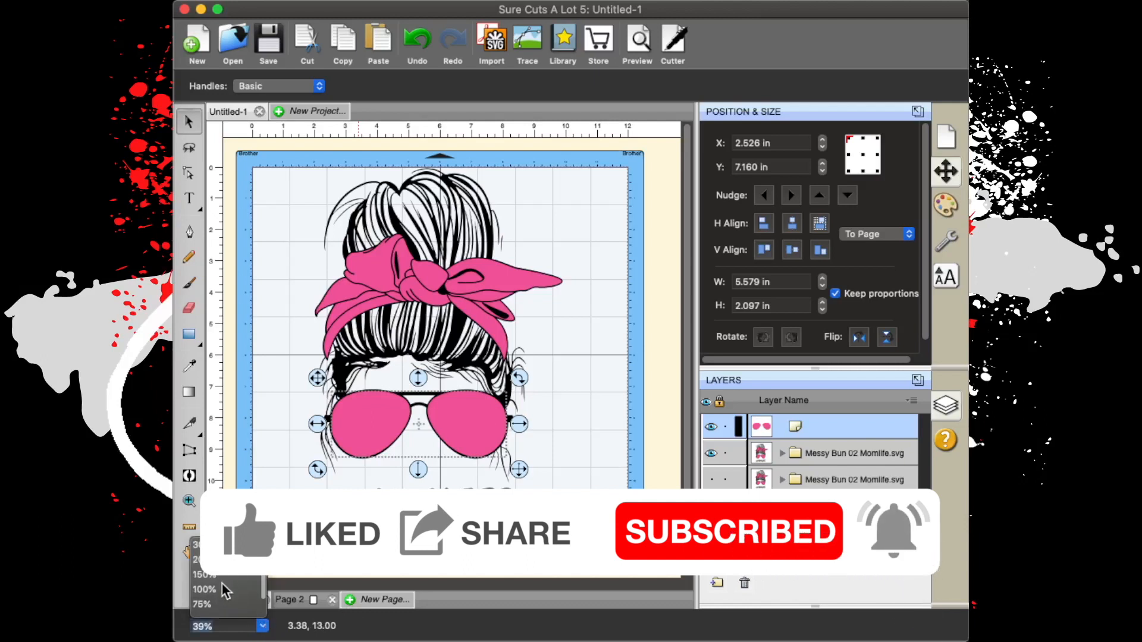
click(221, 582)
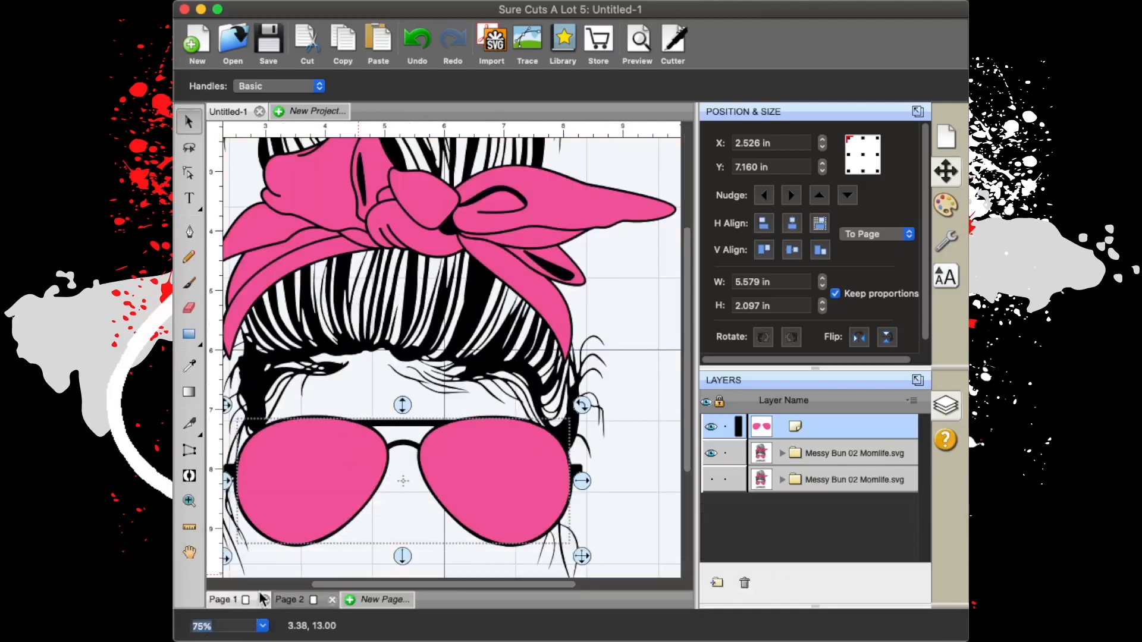
drag(387, 584, 359, 580)
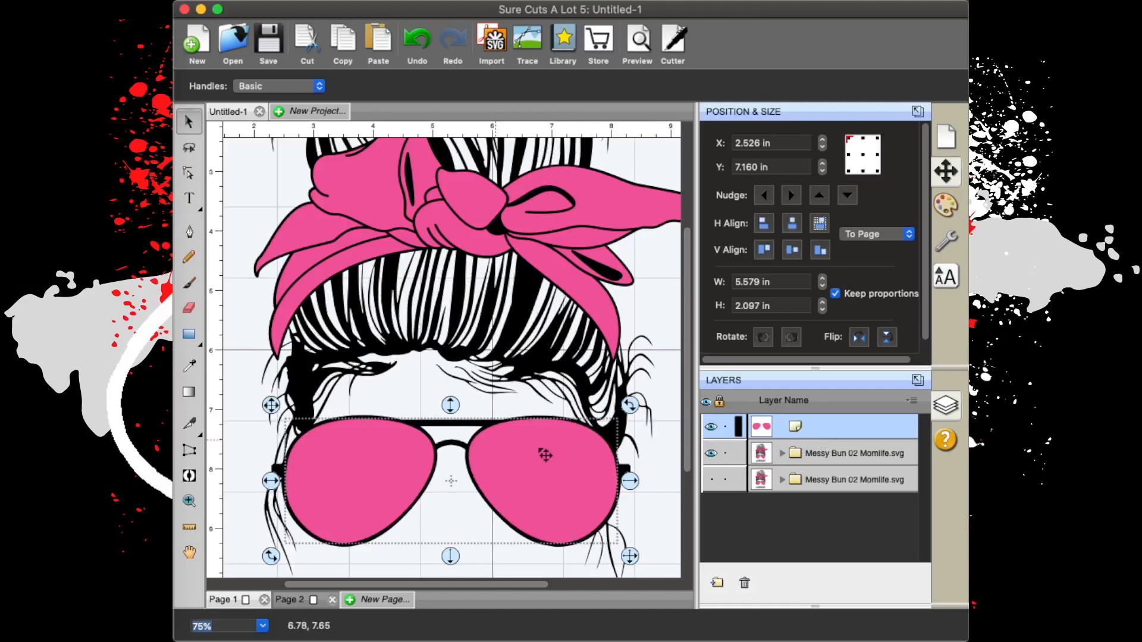
scroll(543, 454, down, 3)
scroll(559, 357, down, 1)
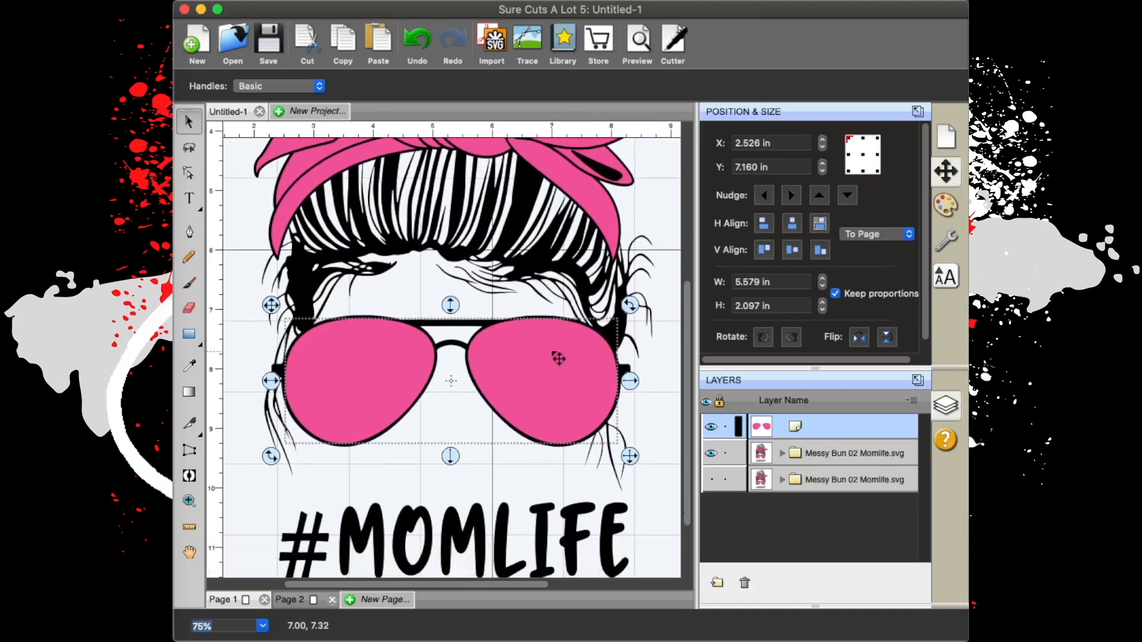
right_click(547, 276)
mouse_move(636, 317)
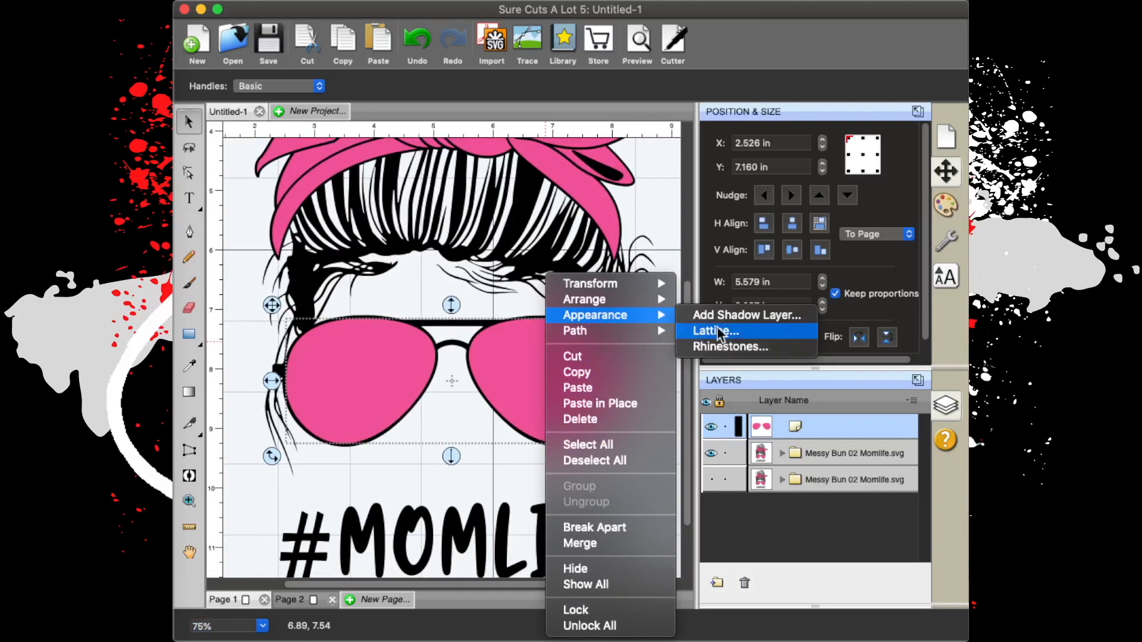
click(744, 347)
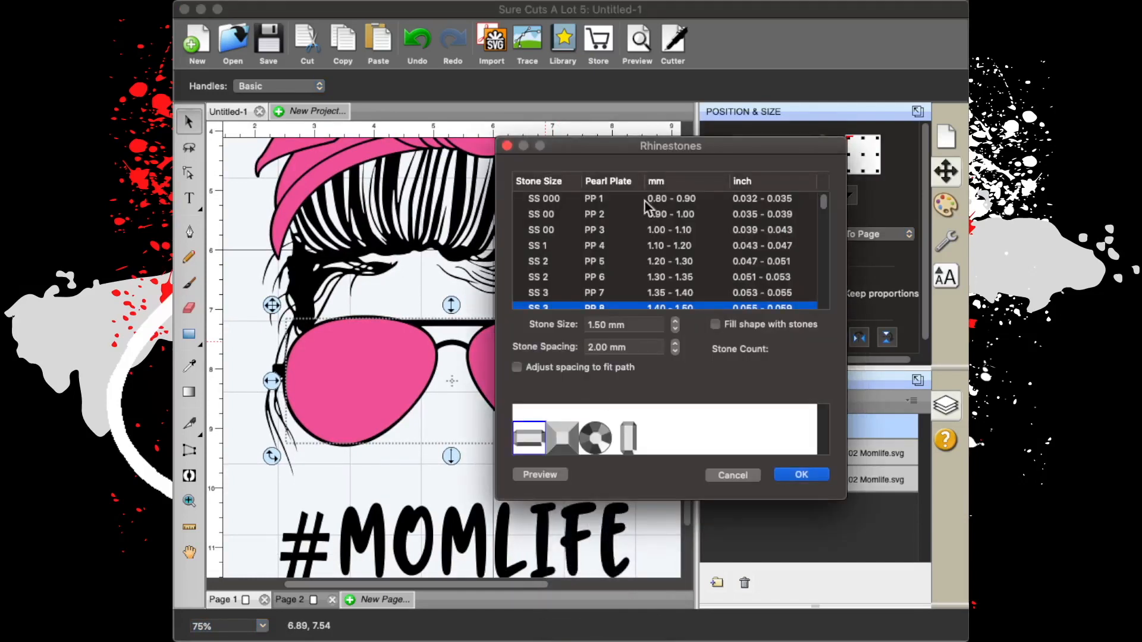
Choose the SS 14 / PP 27 stone size (3.40 - 3.50 mm) for the lens rhinestones and compare it with the neighbouring sizes.
drag(635, 140, 438, 165)
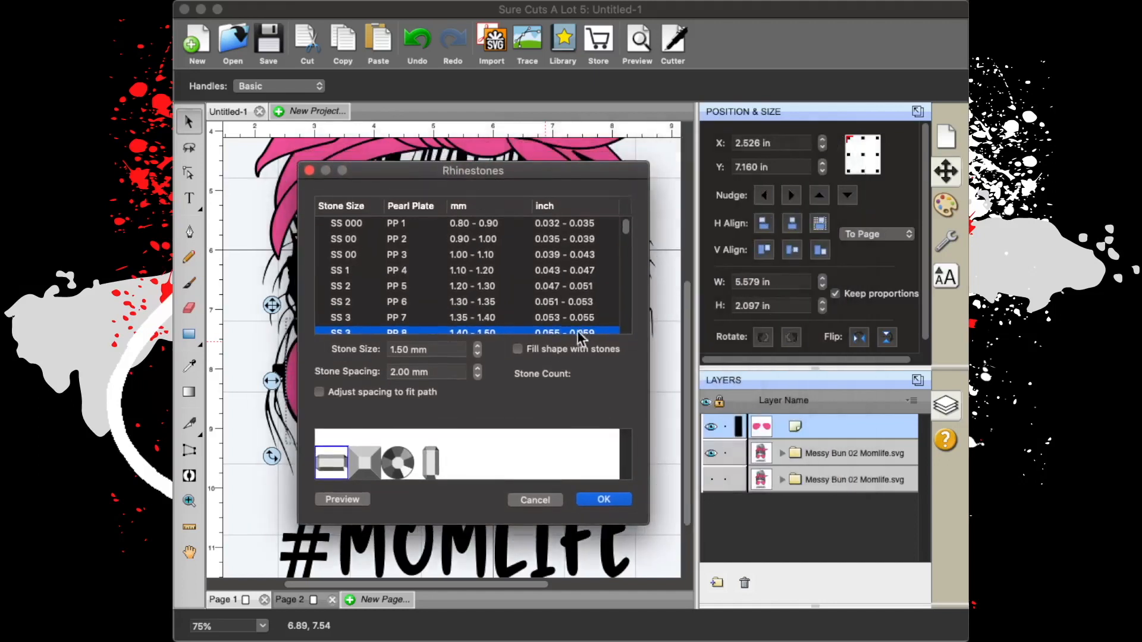
scroll(495, 285, down, 5)
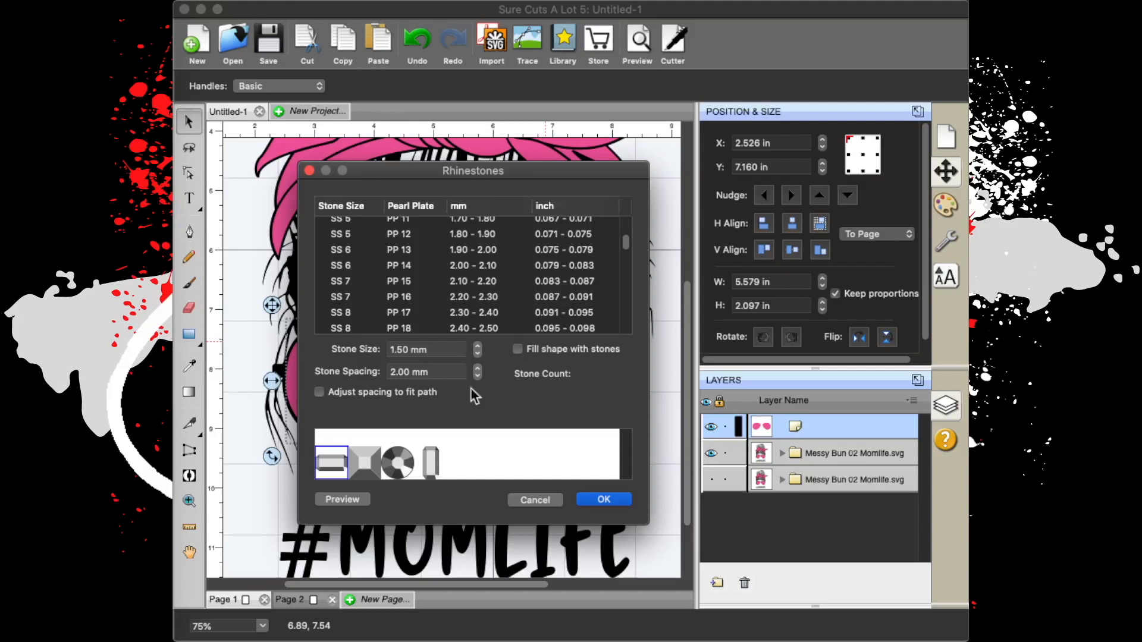
drag(495, 167, 652, 184)
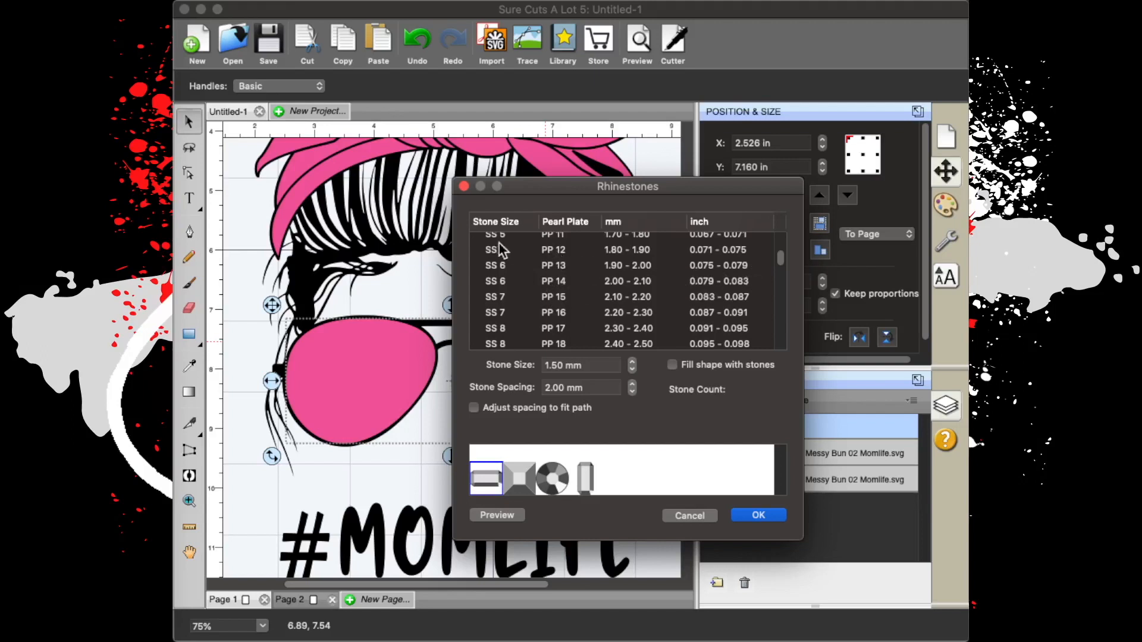
scroll(499, 244, down, 5)
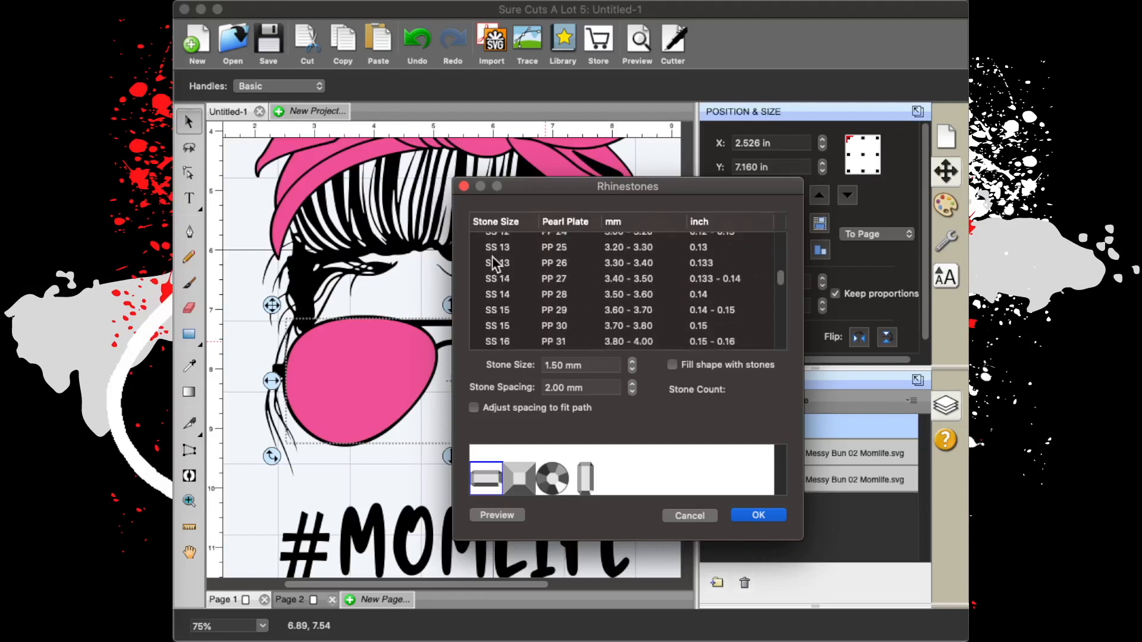
scroll(492, 258, up, 1)
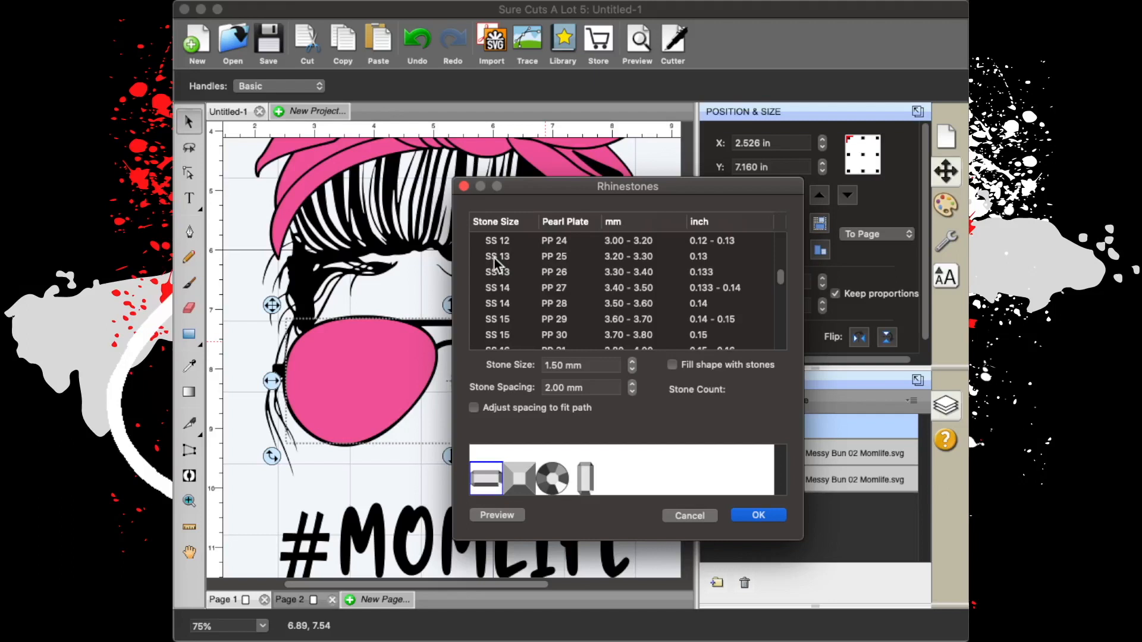
click(518, 289)
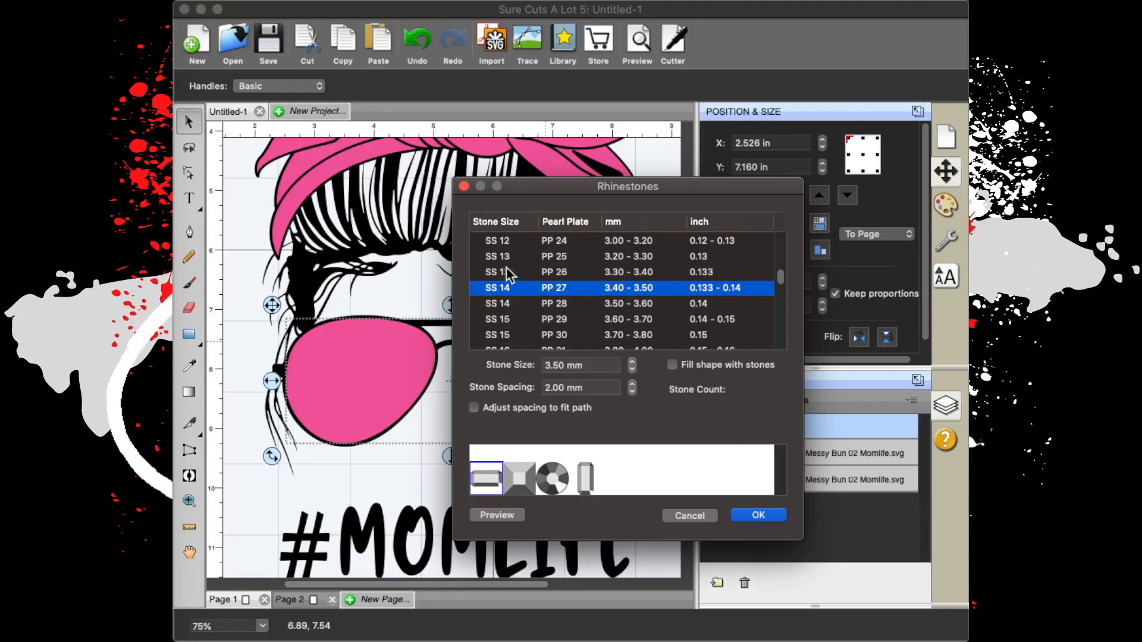
scroll(497, 262, up, 2)
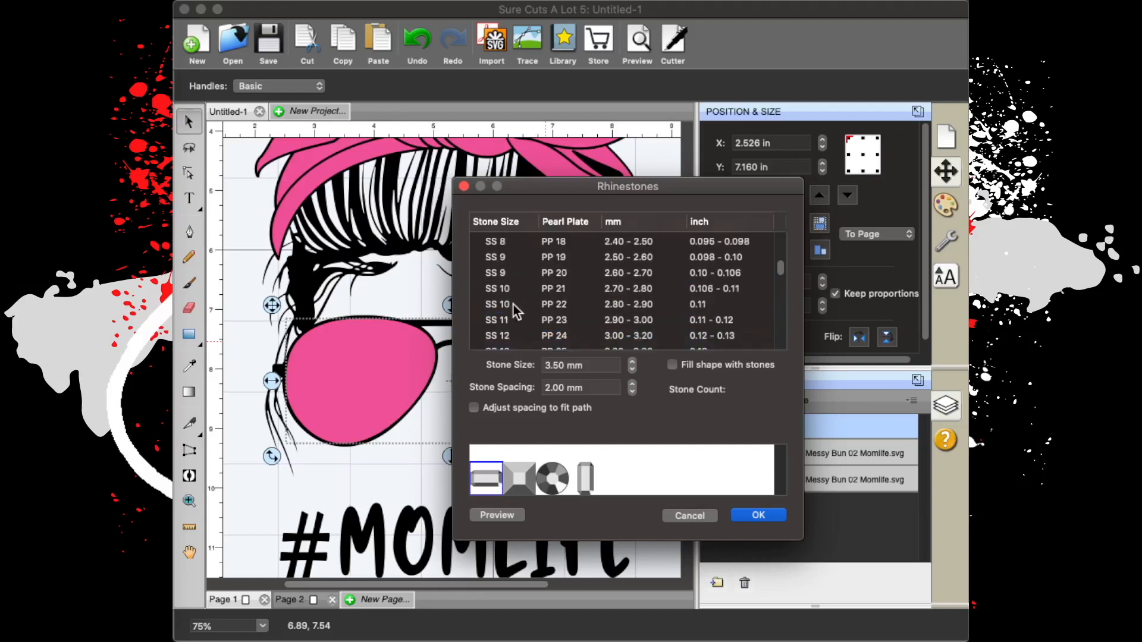
scroll(513, 304, down, 1)
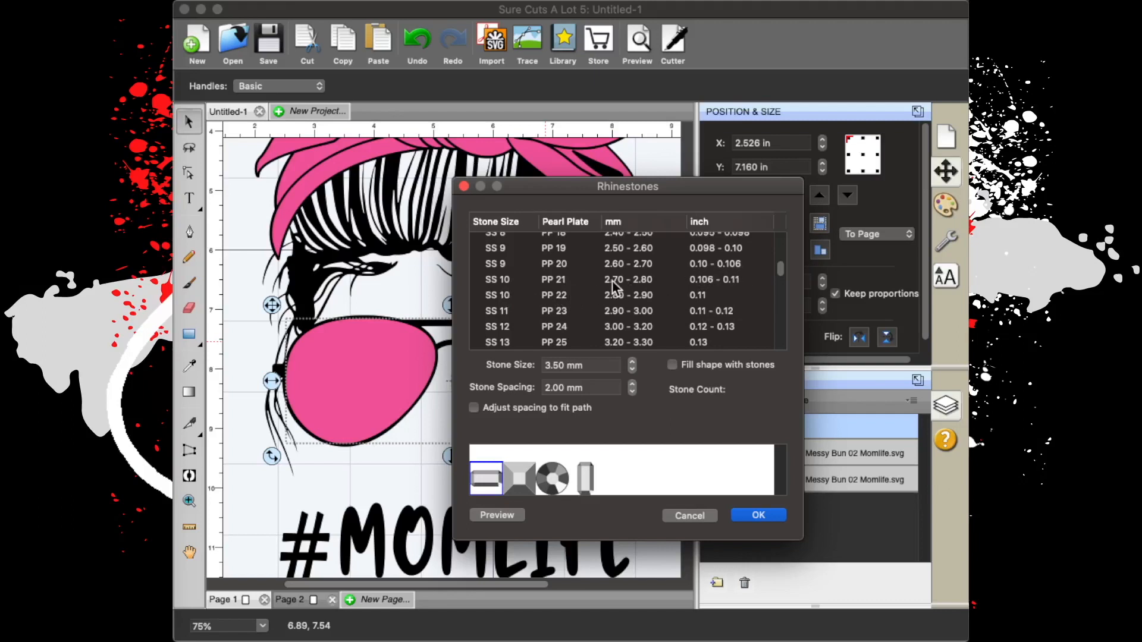
scroll(676, 288, down, 2)
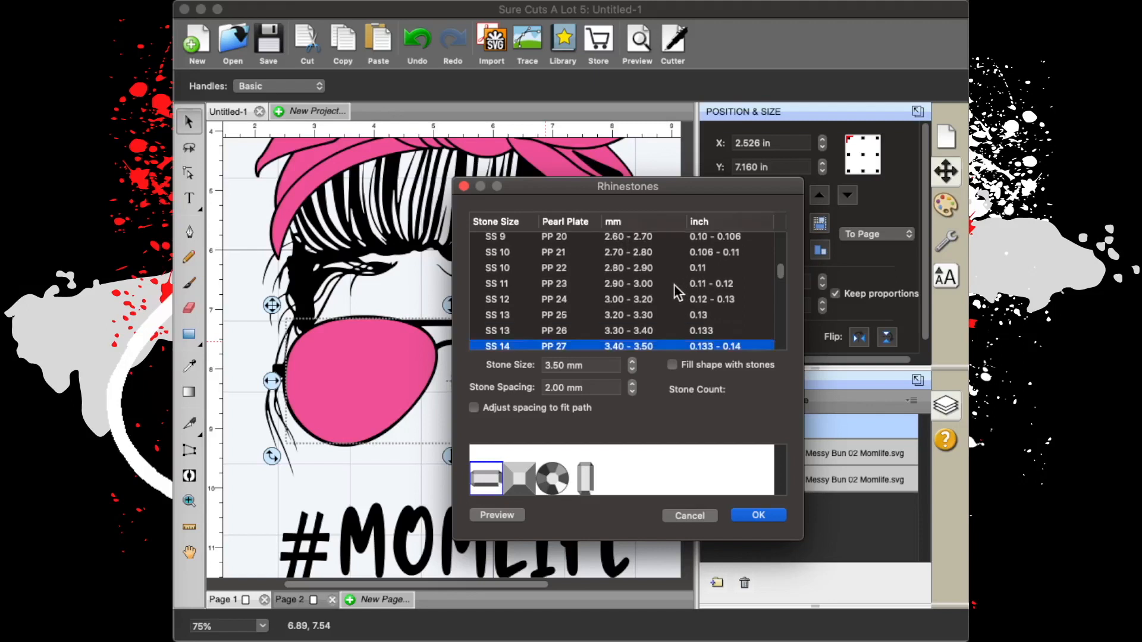
scroll(674, 284, down, 2)
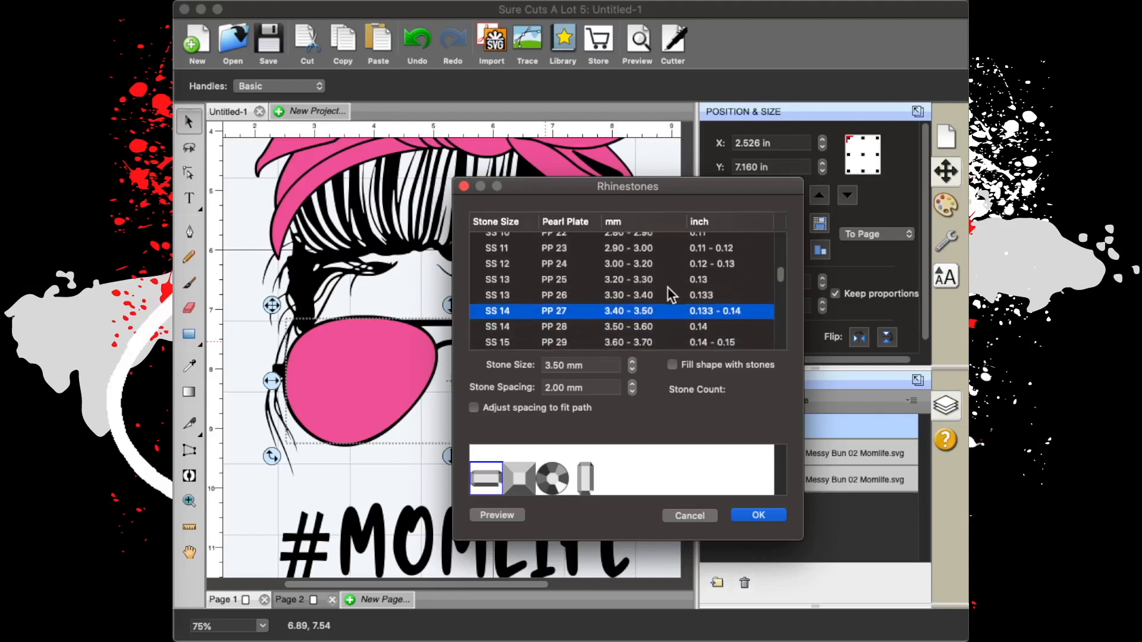
scroll(668, 287, down, 1)
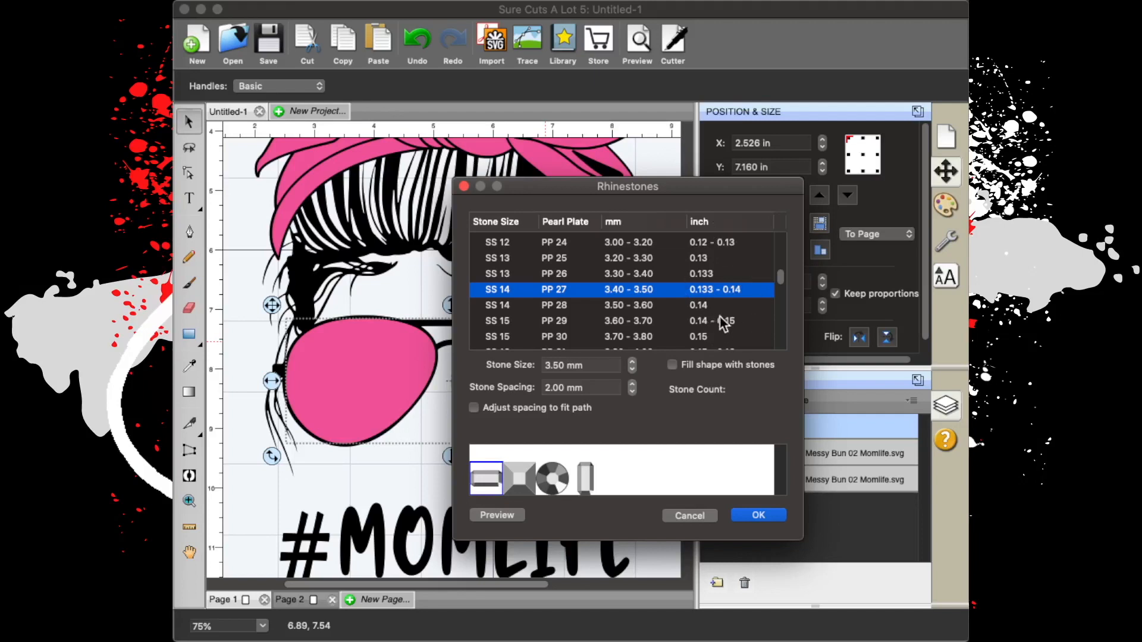
Pick the round faceted stone style and preview the rhinestones on the lenses.
click(550, 486)
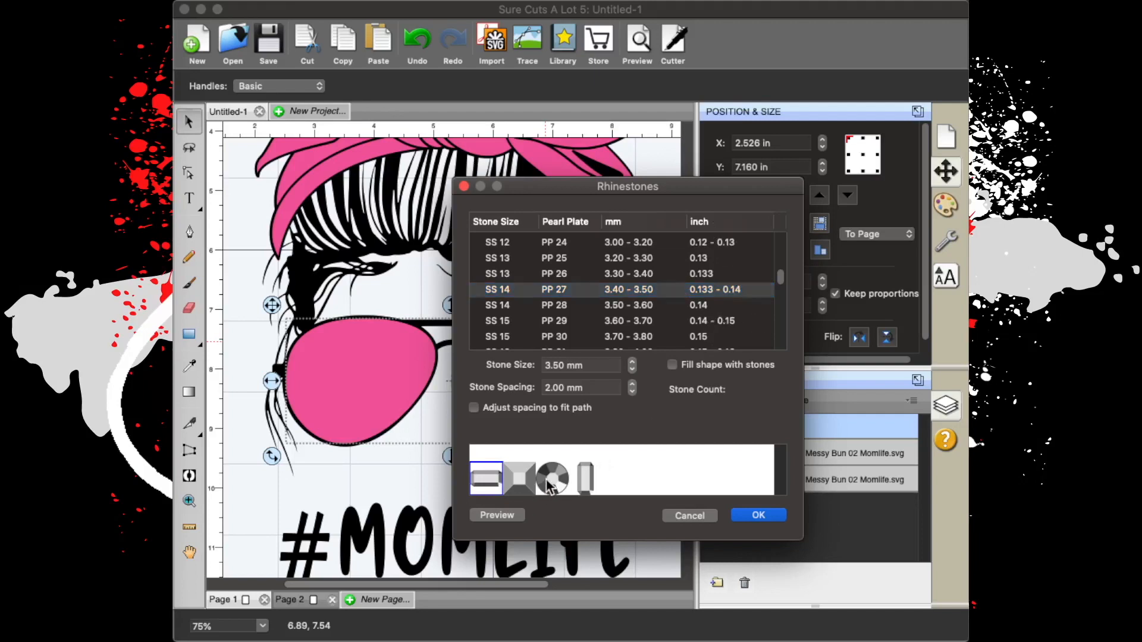
click(553, 483)
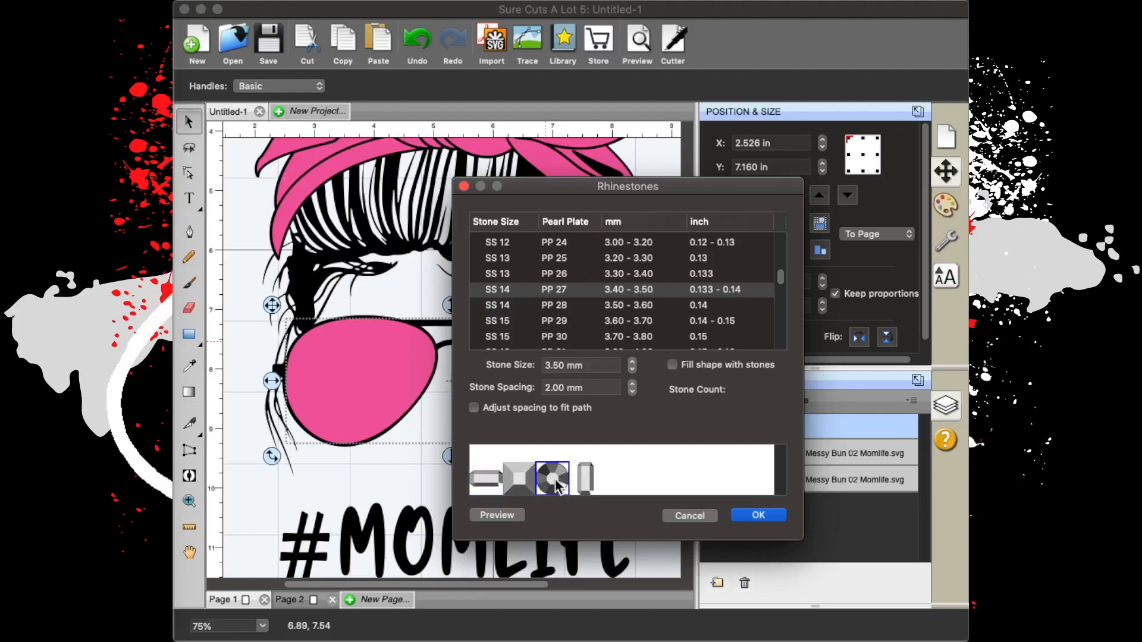
click(522, 516)
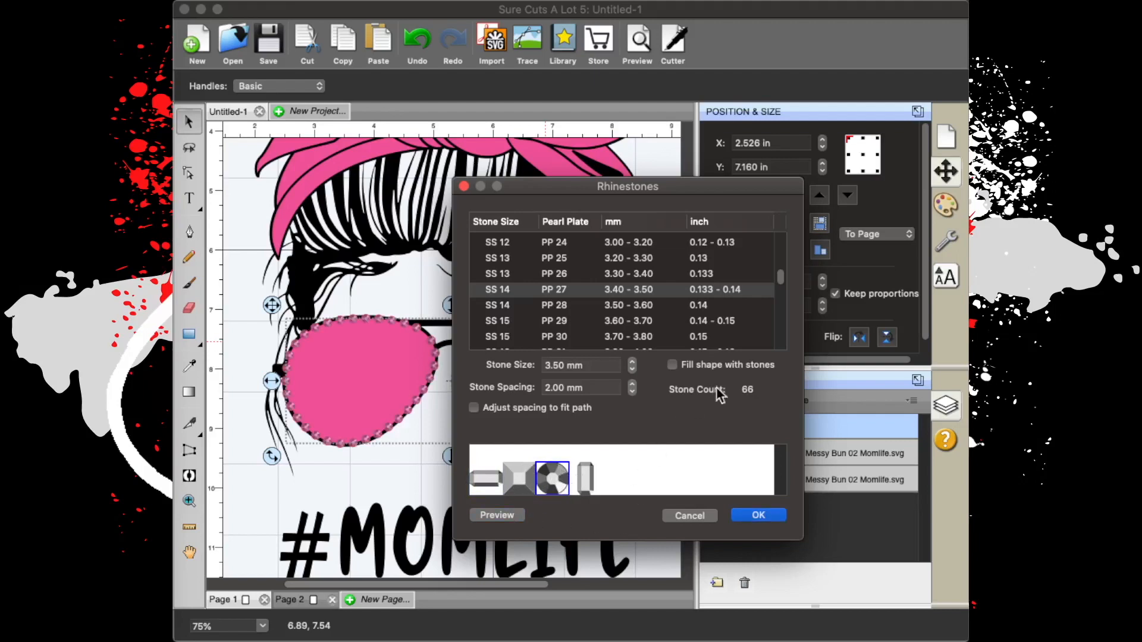
Fill the lens shapes with stones and preview both lenses clear of the settings dialog.
click(728, 366)
click(511, 516)
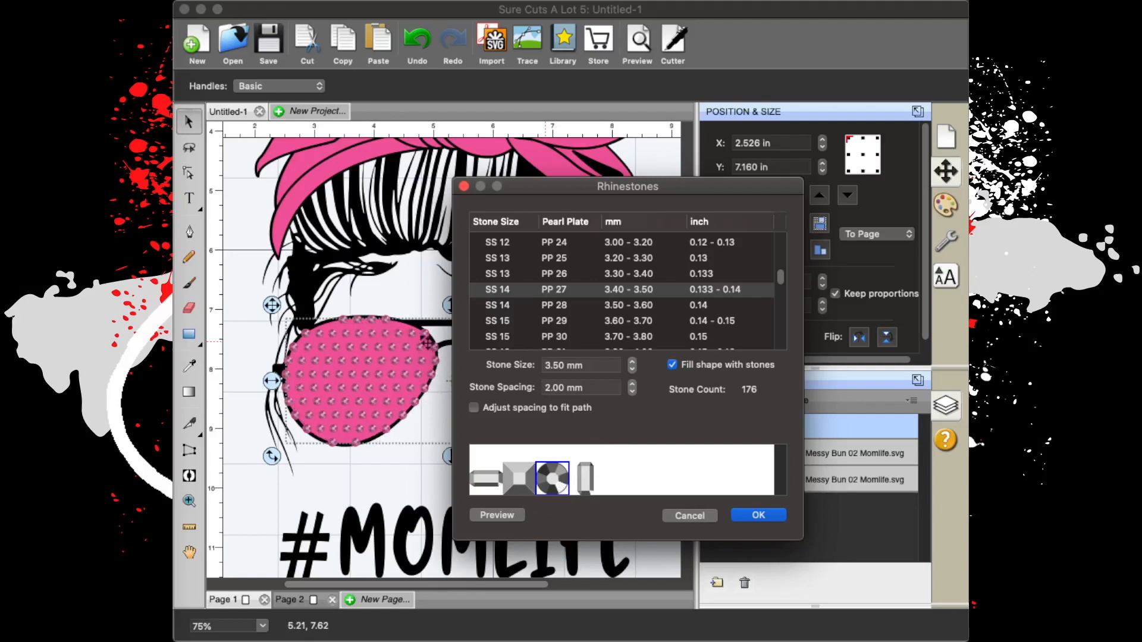
drag(533, 191, 713, 207)
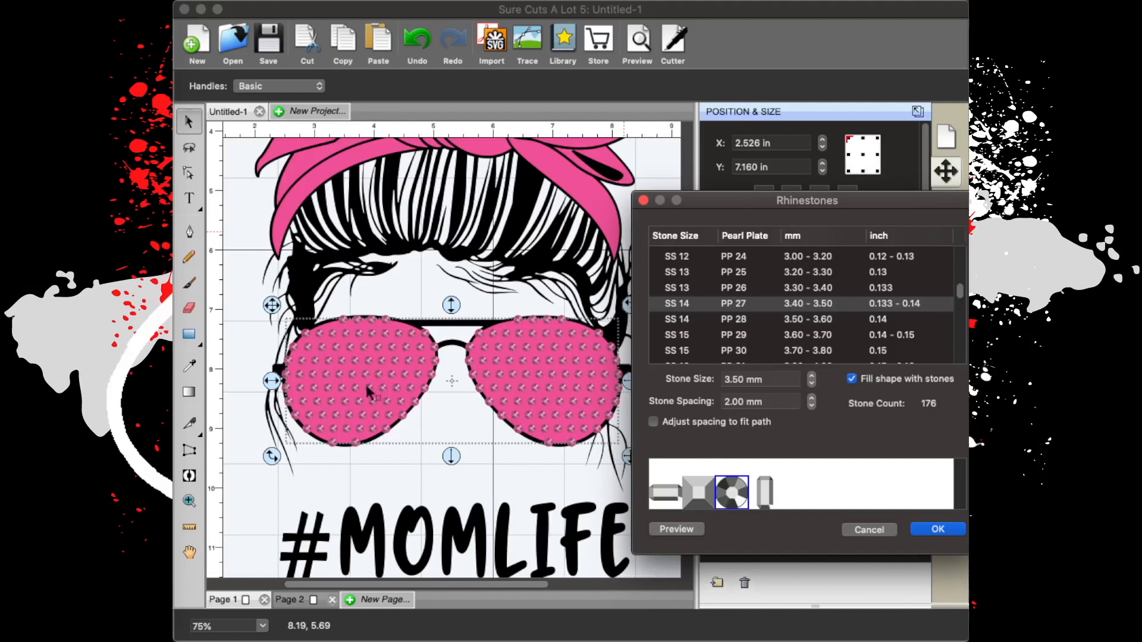
Try tighter stone spacings of 1.70 mm and 1.50 mm and preview each on the lenses.
click(812, 407)
click(683, 529)
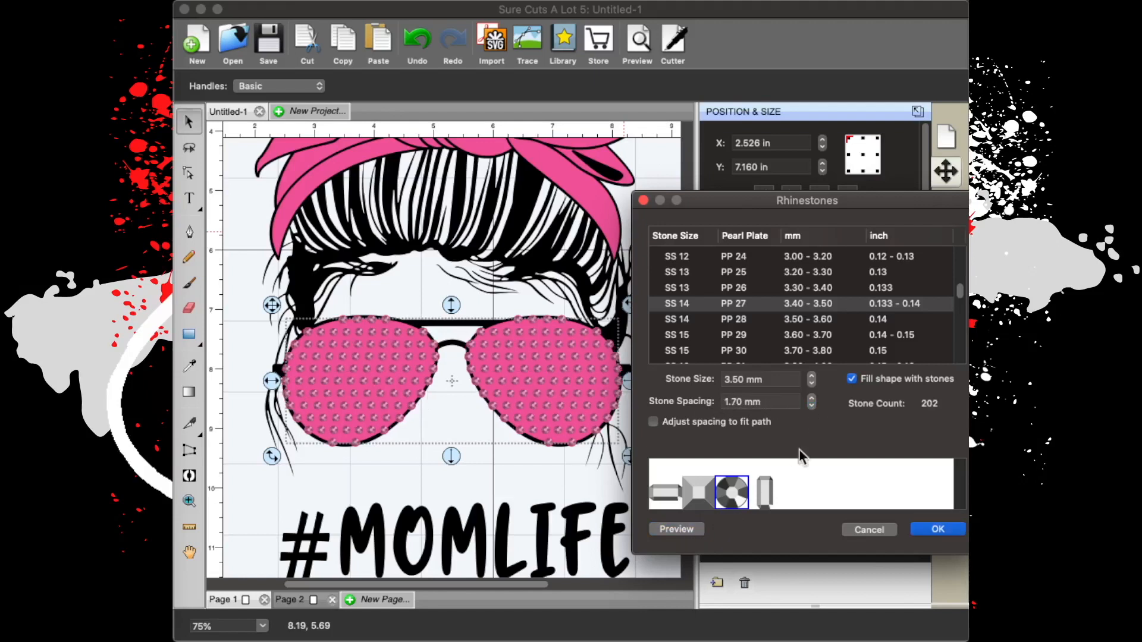
click(673, 529)
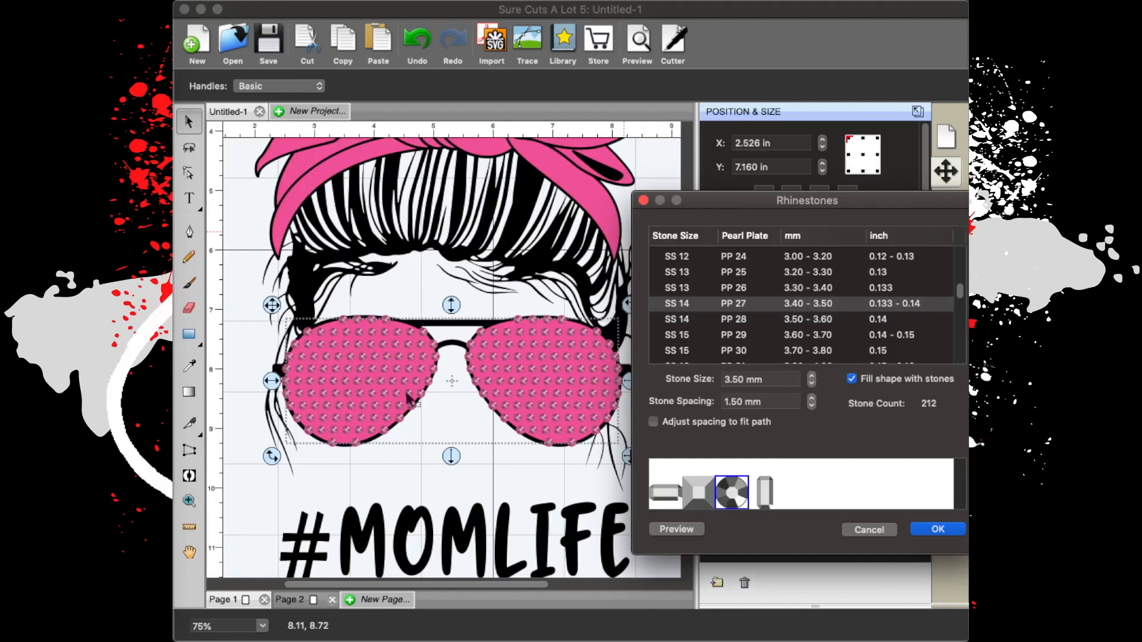
Set the stone spacing to 2.00 mm, preview the fill and apply the rhinestones to the lenses.
click(811, 398)
click(811, 398)
click(811, 398)
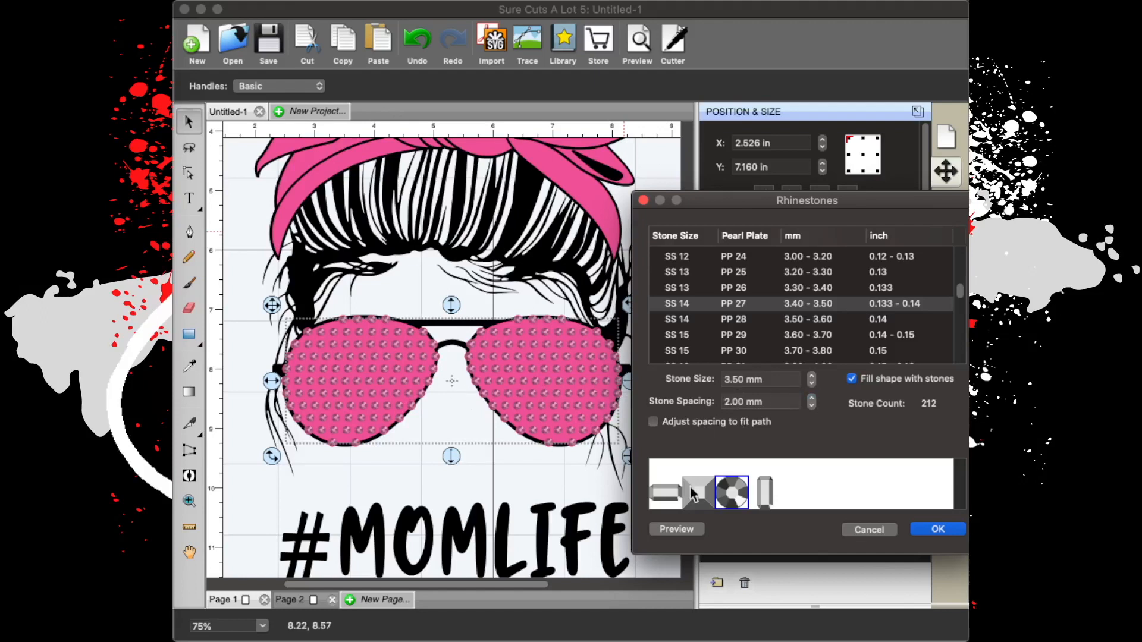
click(677, 529)
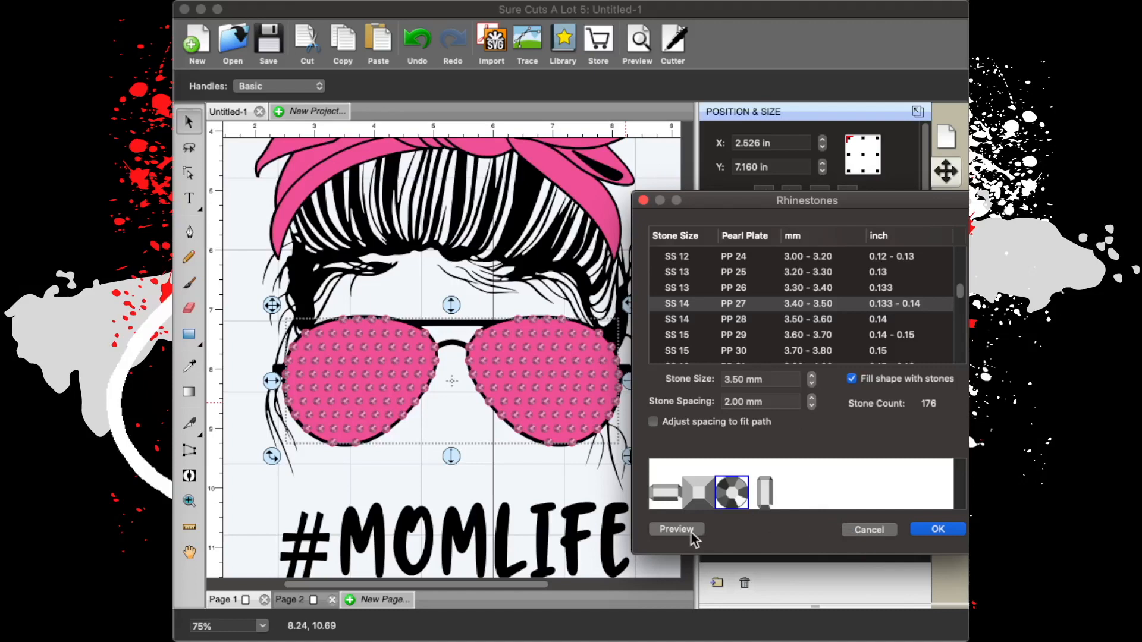
click(937, 530)
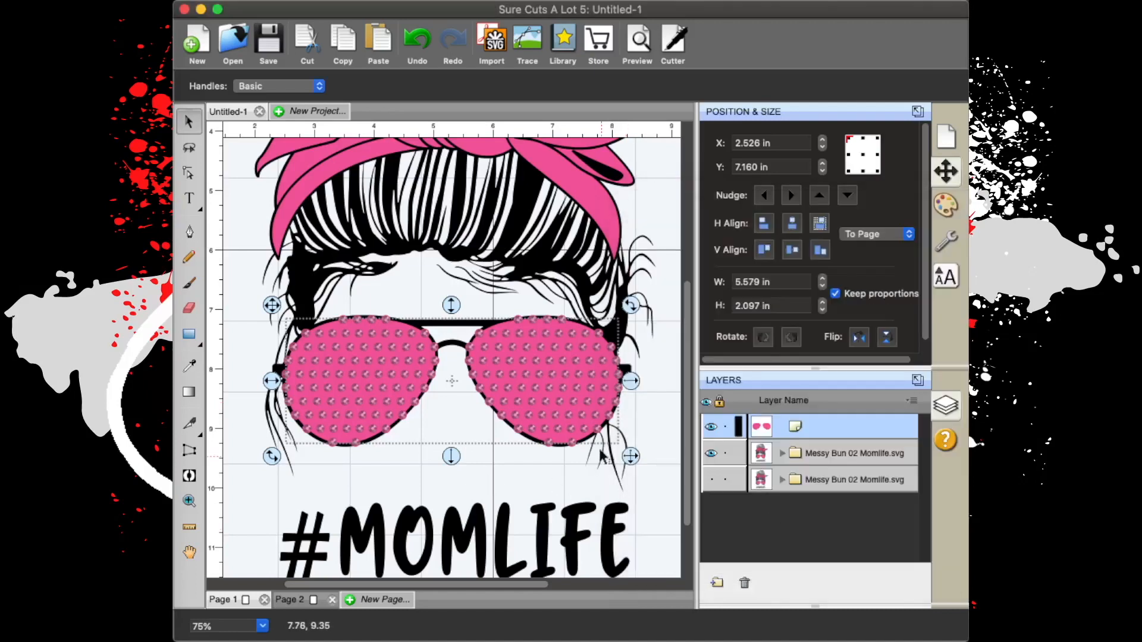
Lock the visible Messy Bun 02 Momlife.svg layer group and reselect the rhinestone lenses.
click(724, 454)
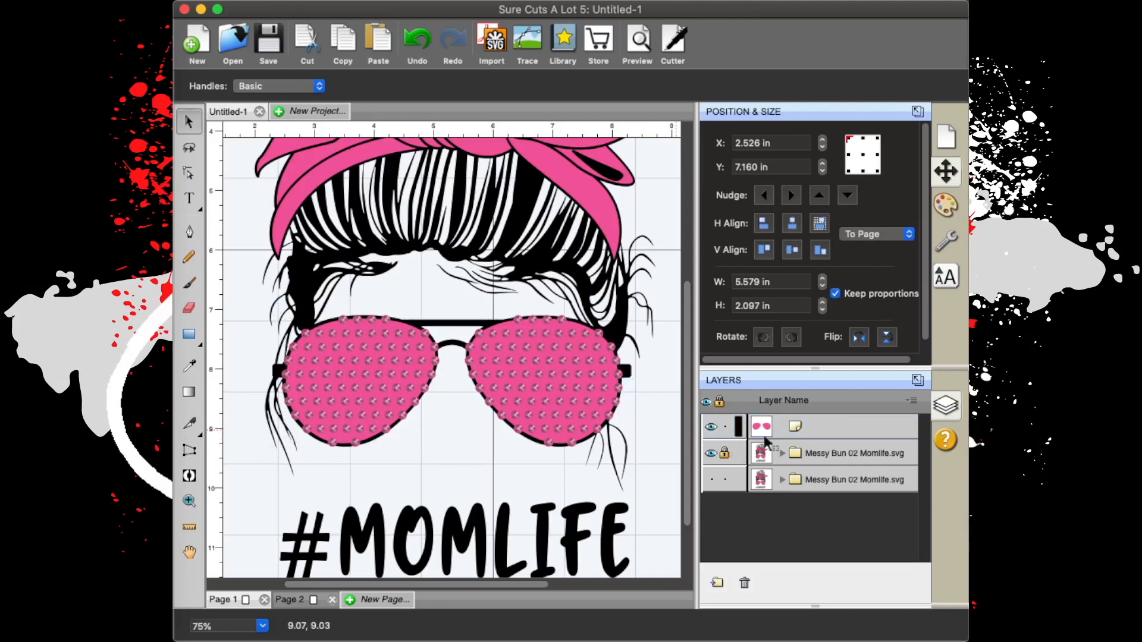
click(549, 334)
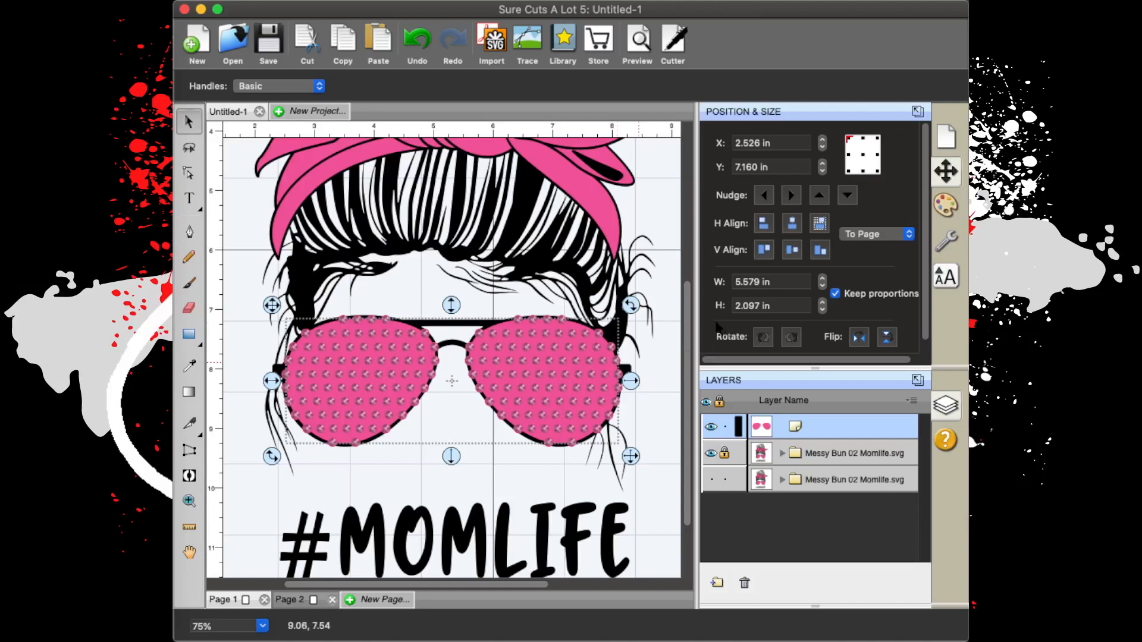
Check the fill, stroke and document settings, and break apart the selected rhinestone lenses.
click(946, 205)
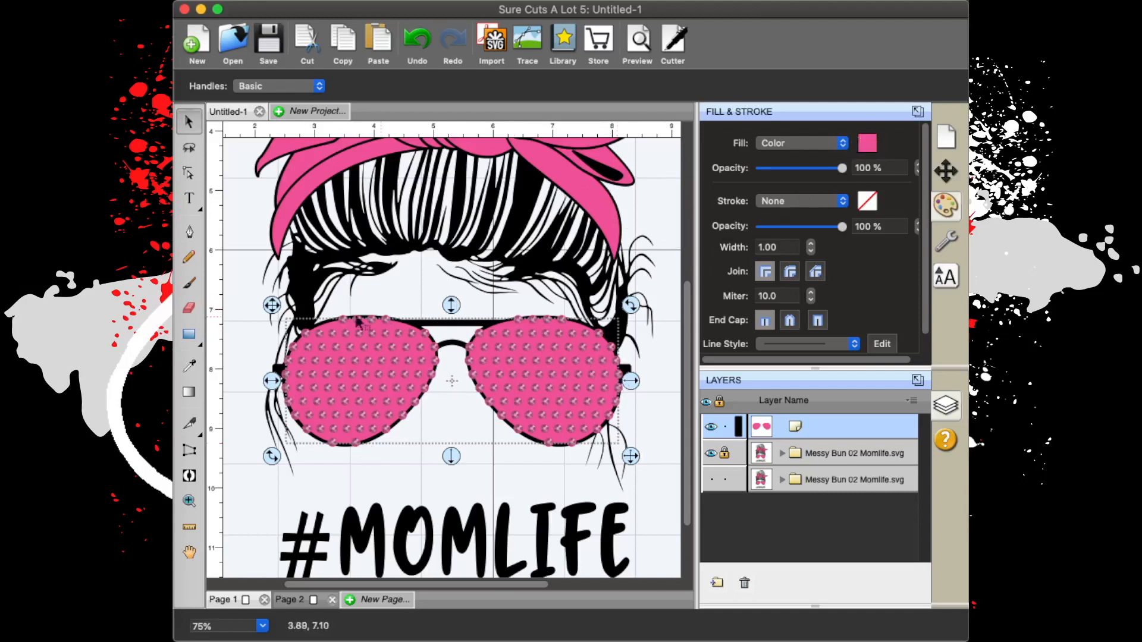
click(946, 137)
scroll(886, 265, down, 5)
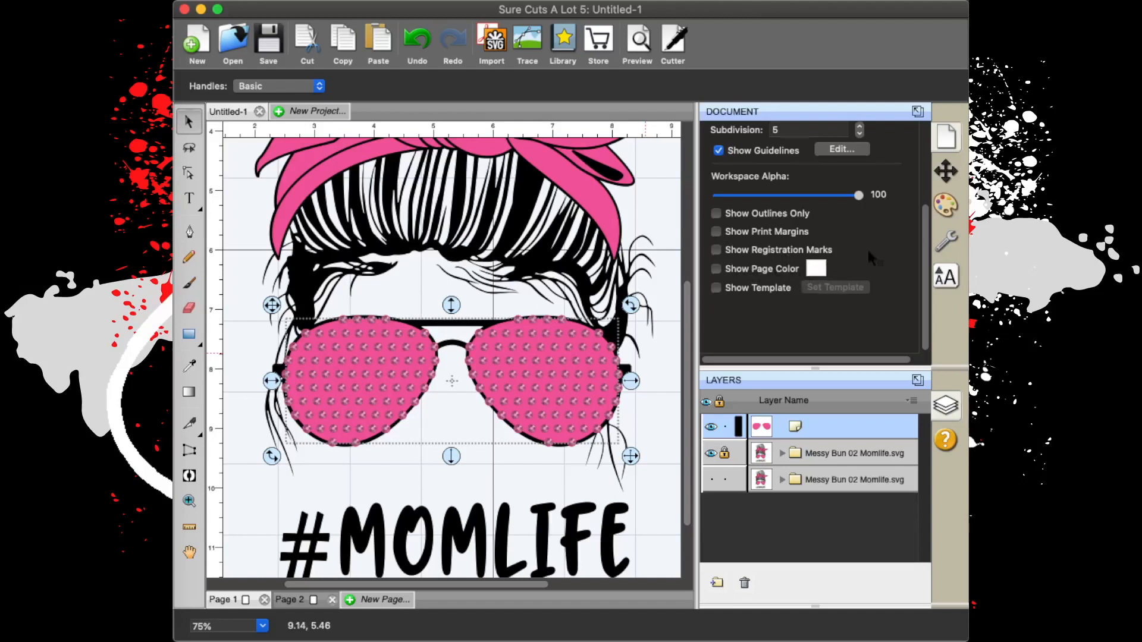
scroll(870, 255, up, 3)
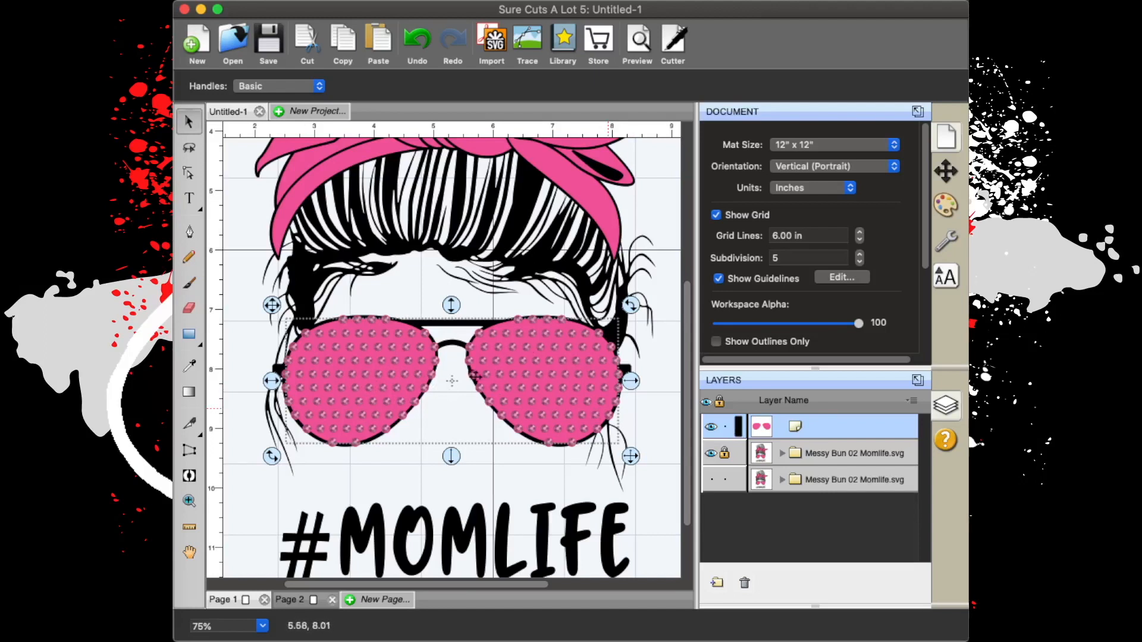
right_click(568, 362)
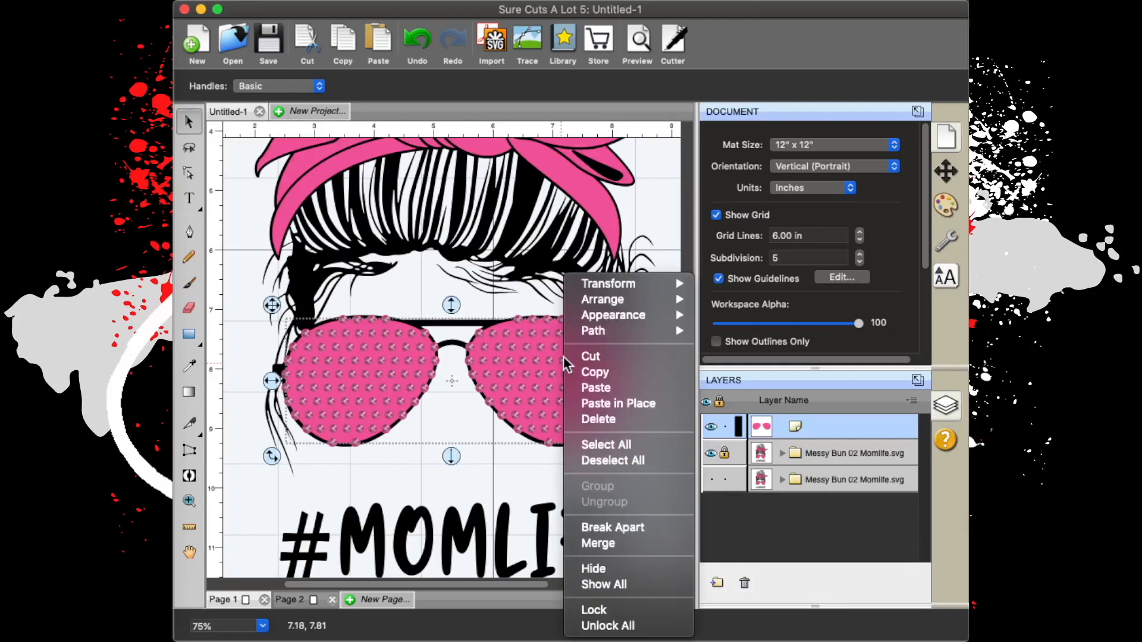
click(615, 528)
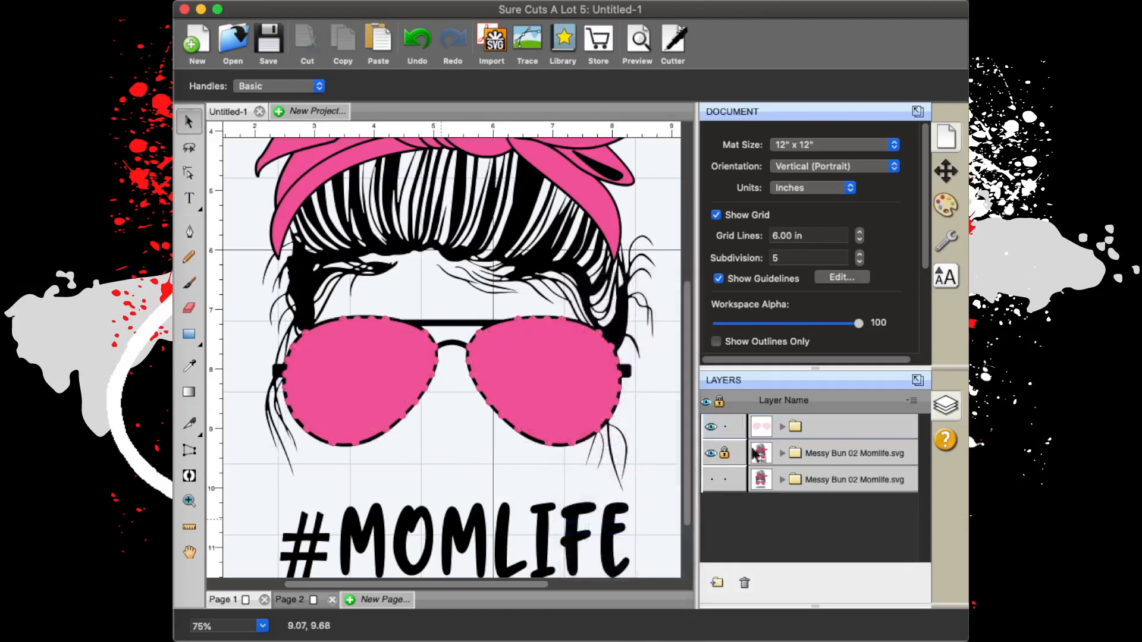
Merge the grouped rhinestone circles over the lenses into one object and toggle its layer's visibility to check it.
click(822, 430)
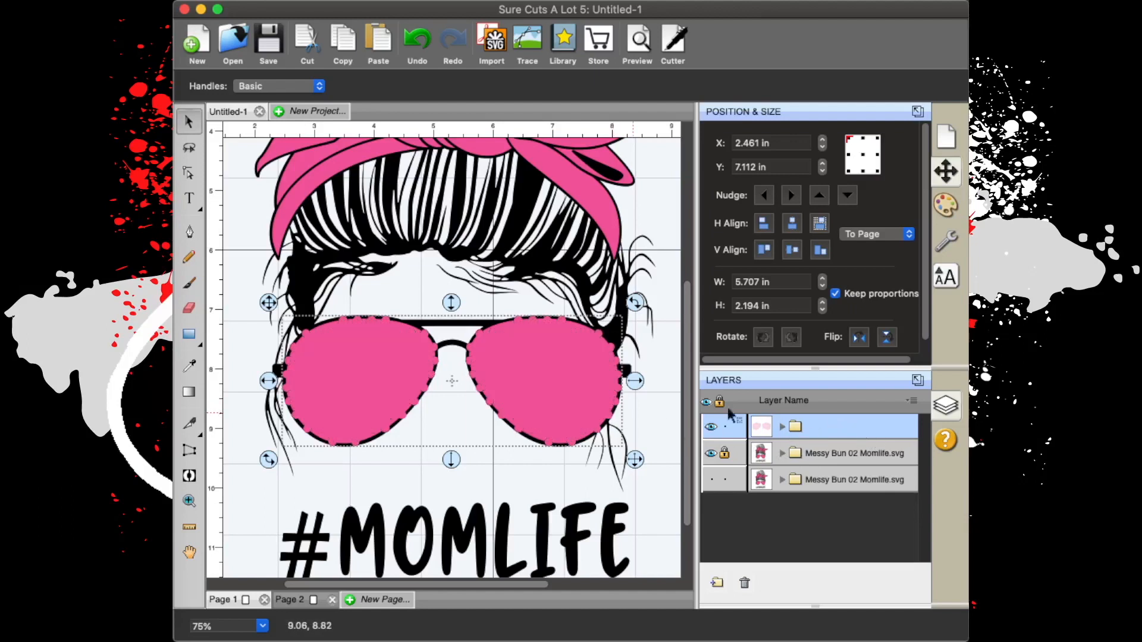
right_click(560, 355)
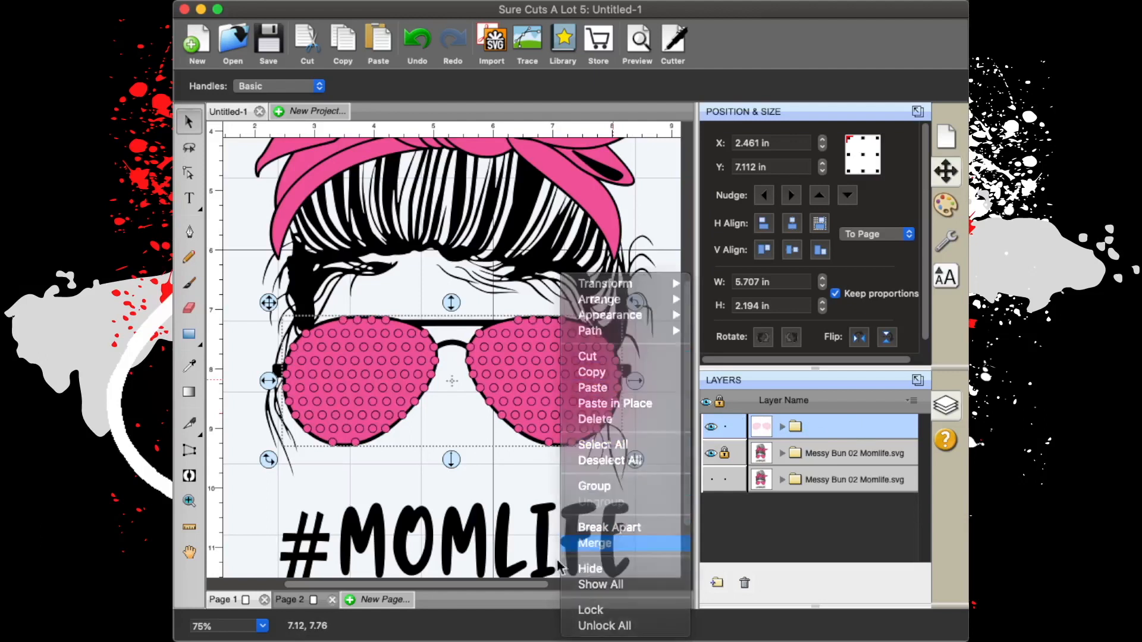
click(560, 543)
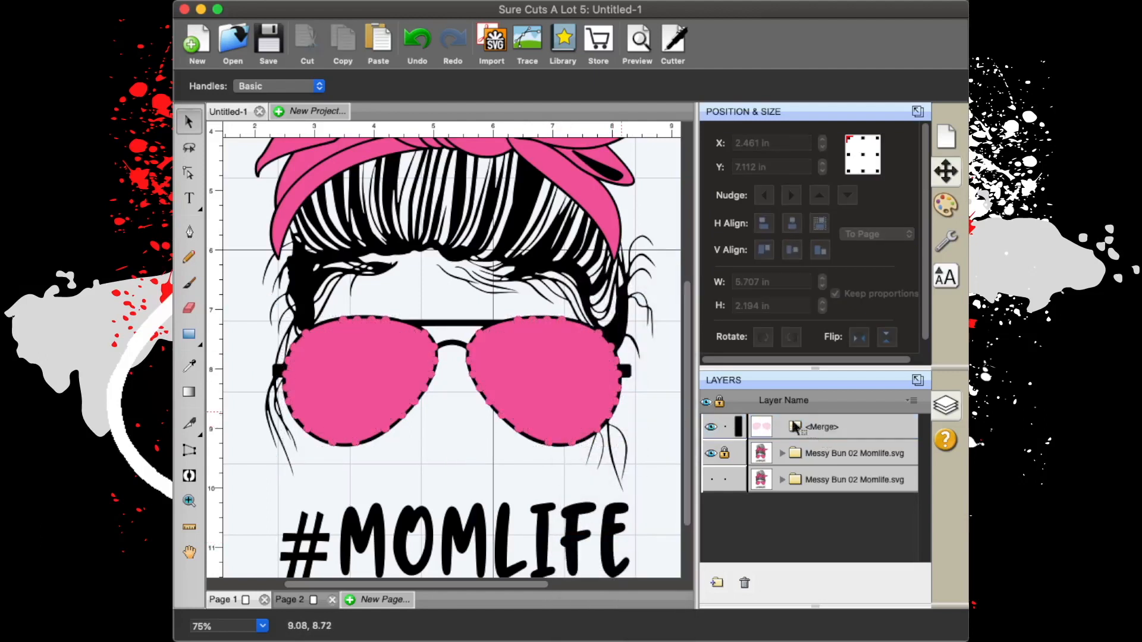
click(711, 428)
click(803, 429)
click(711, 427)
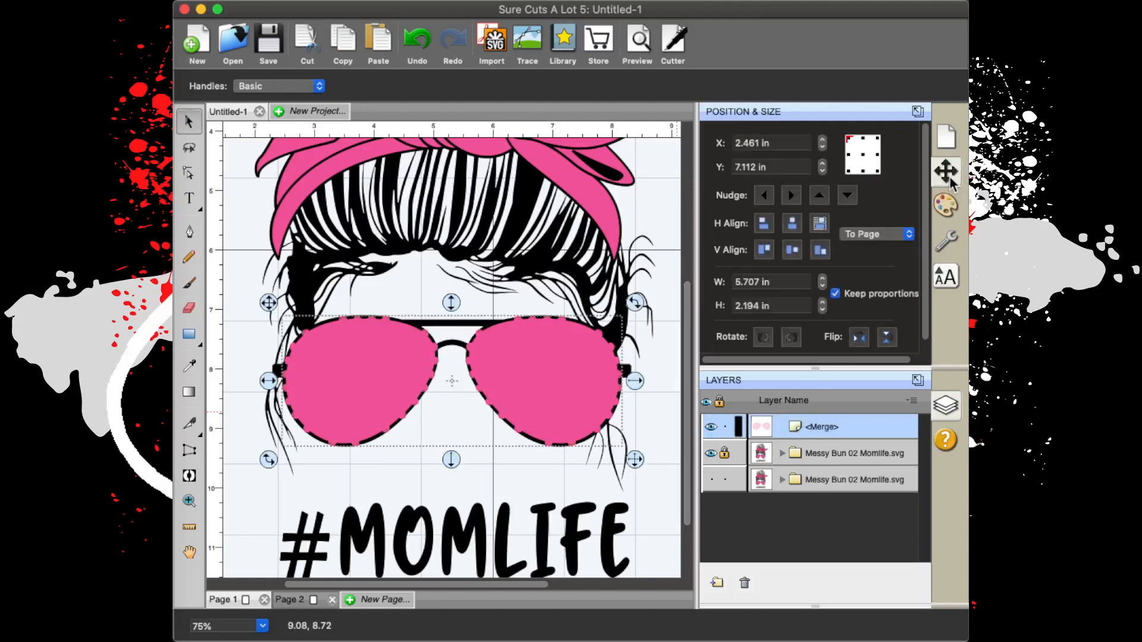
Change the fill colour of the merged rhinestones on the lenses to navy blue.
click(523, 325)
click(945, 206)
click(868, 143)
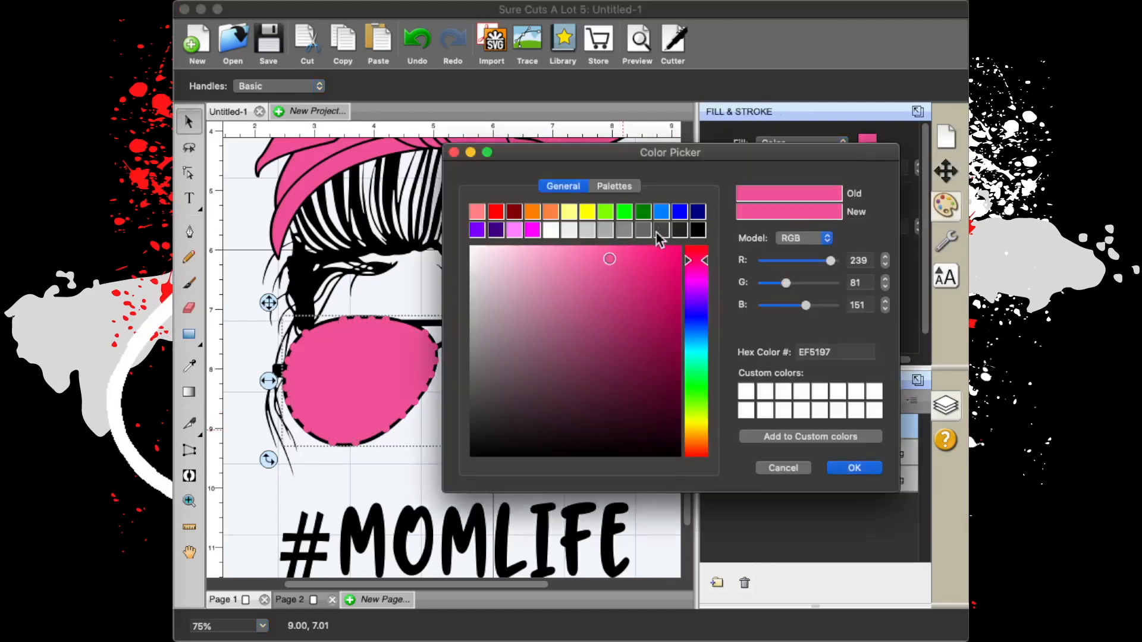
click(698, 211)
click(853, 468)
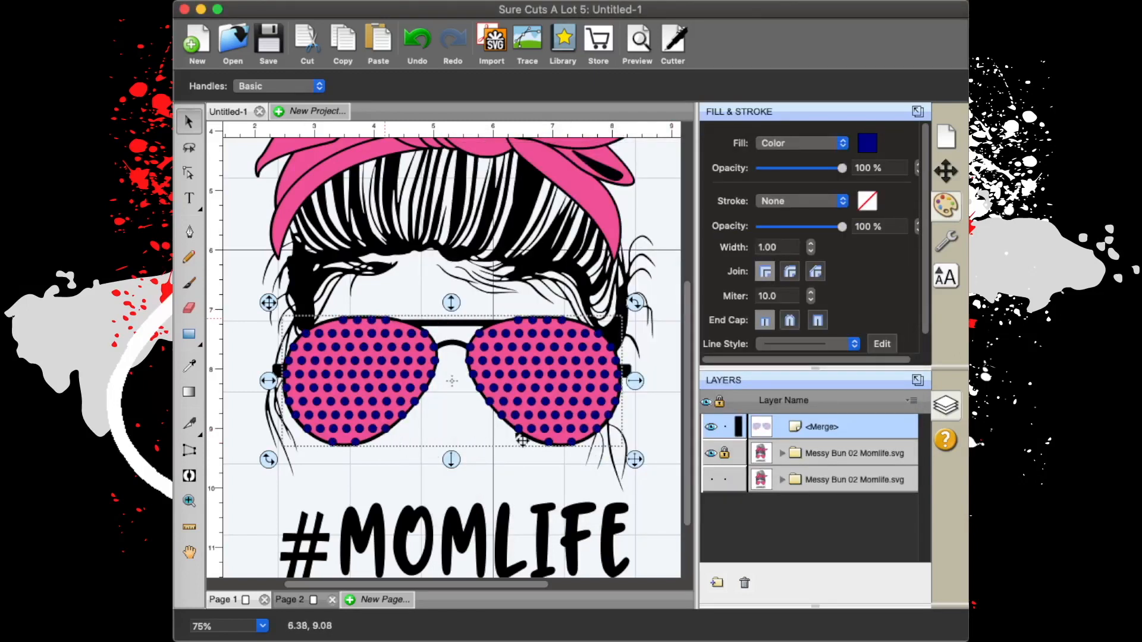
Preview the whole design with its cut lines, and hide and reshow the merged rhinestone layer to compare the lenses.
click(262, 627)
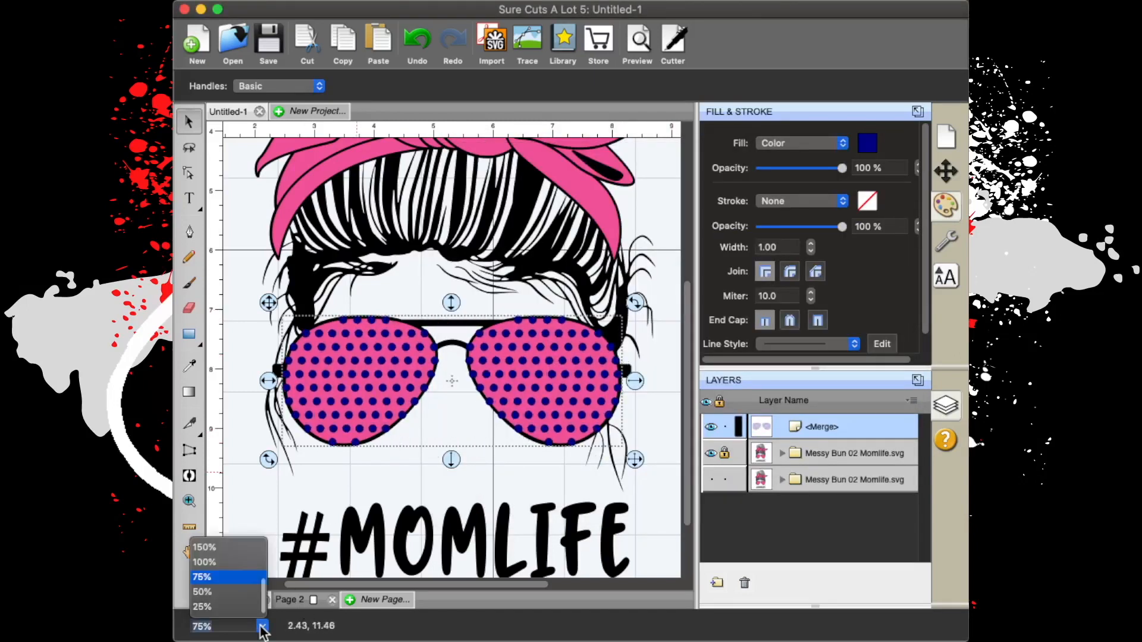
click(229, 545)
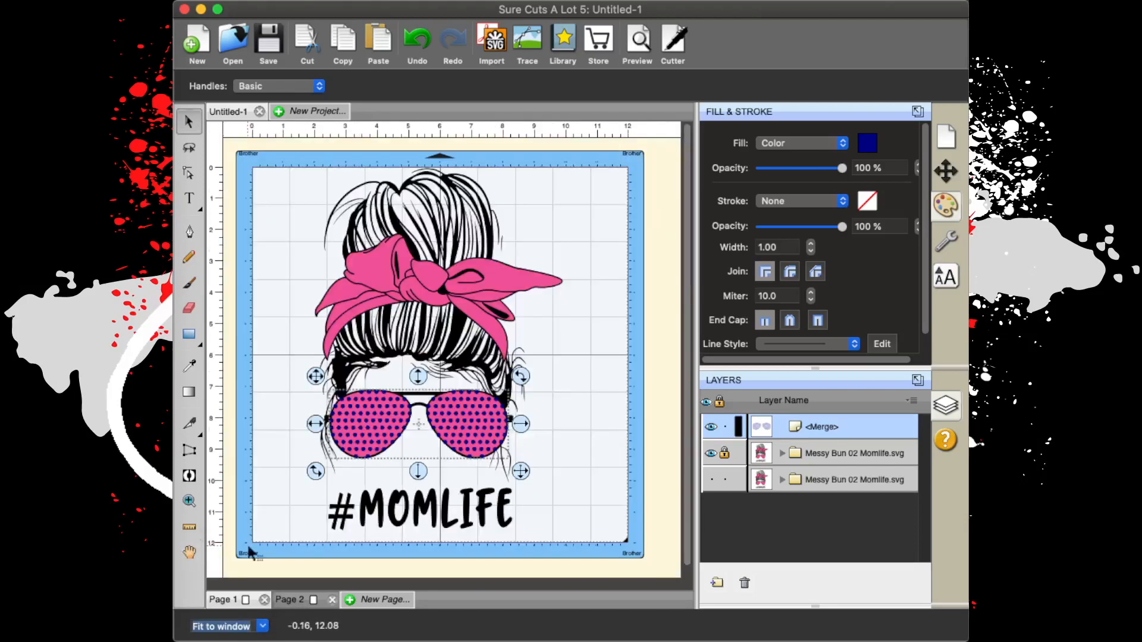
click(587, 361)
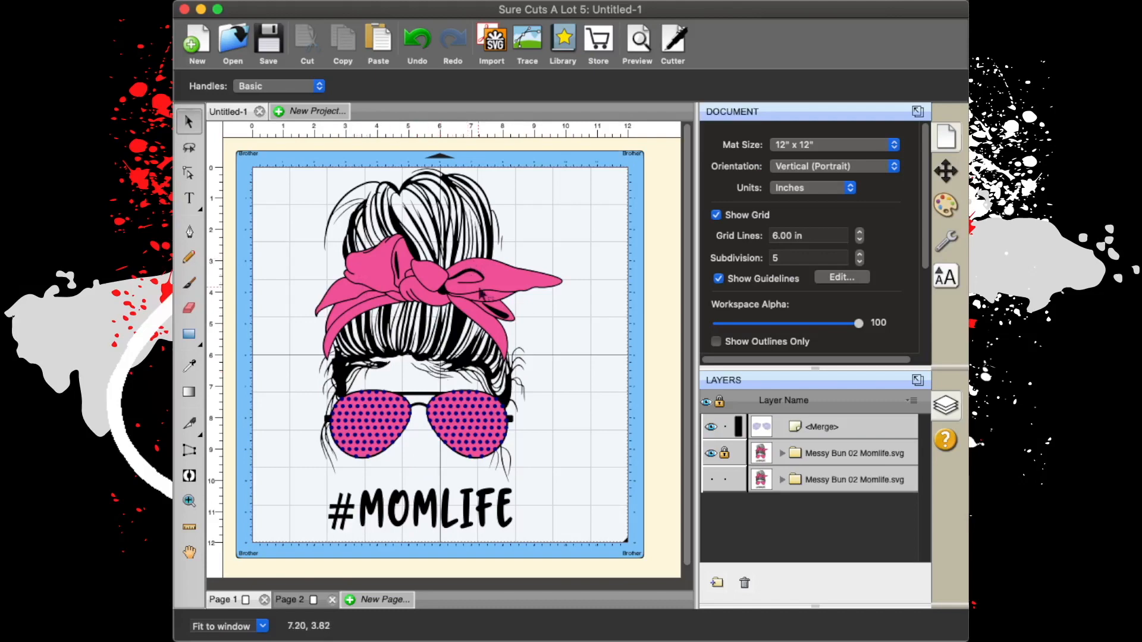
click(639, 40)
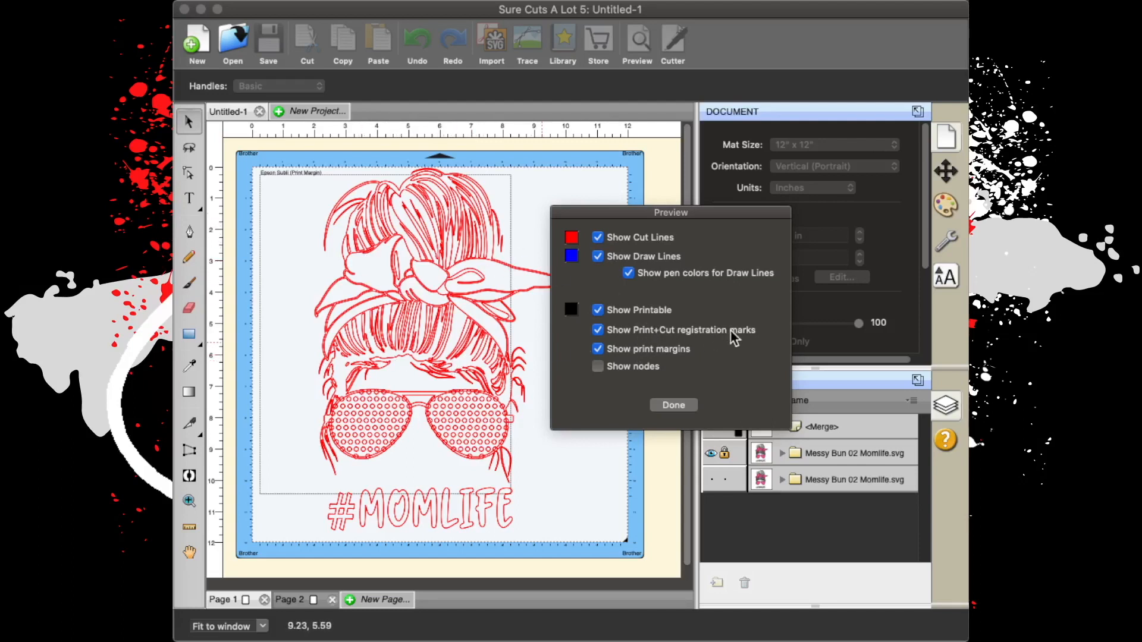
click(673, 405)
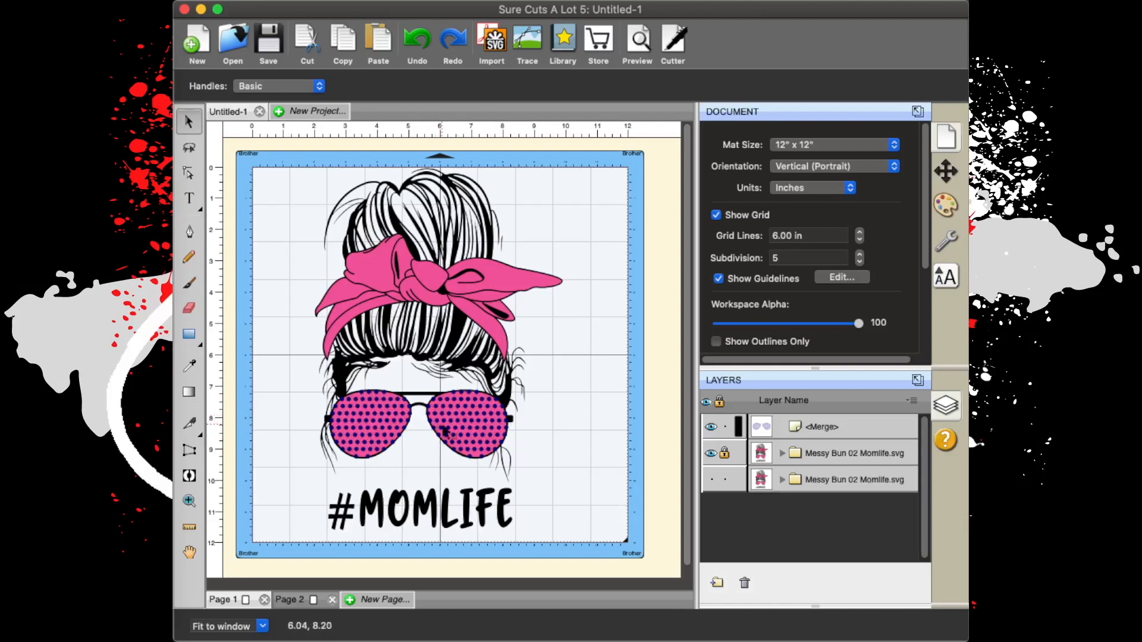
click(710, 427)
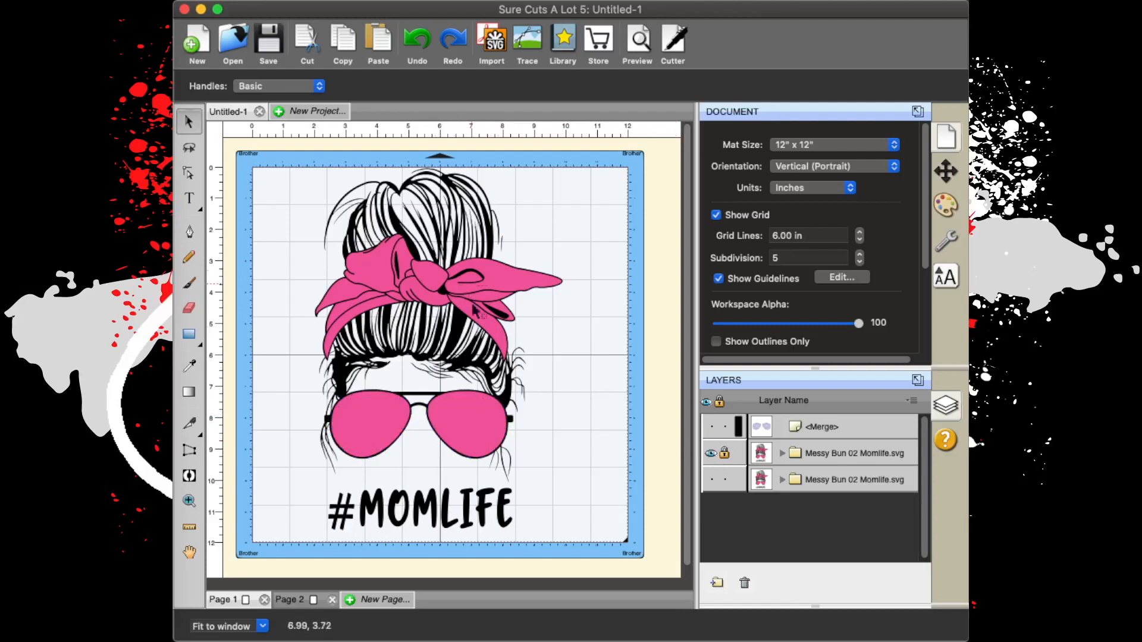
click(711, 428)
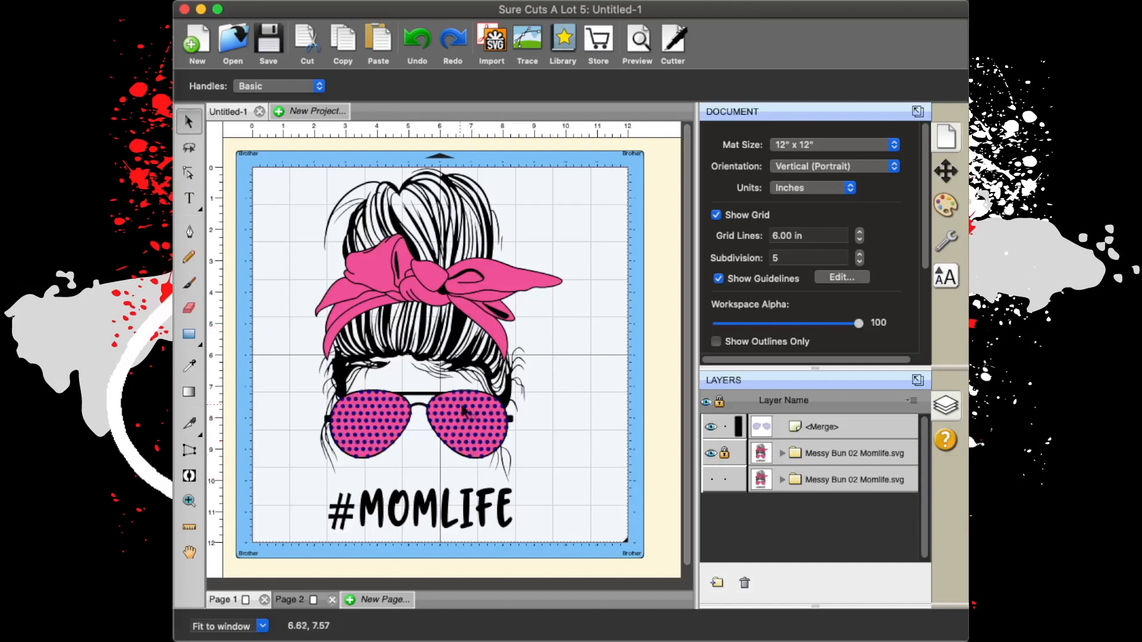